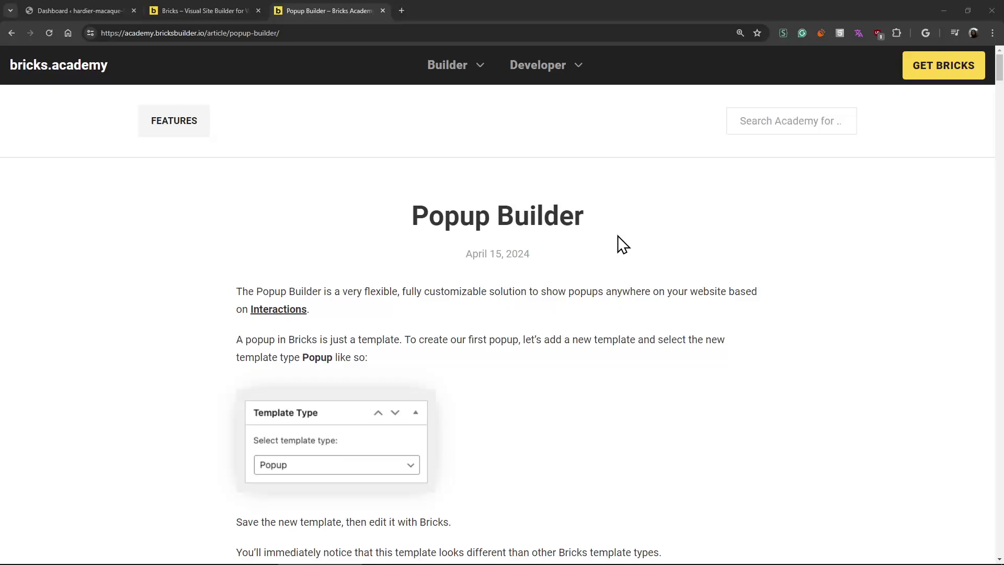
Step: Go from the Bricks Academy Popup Builder article to the test site's WordPress Dashboard tab
click(86, 6)
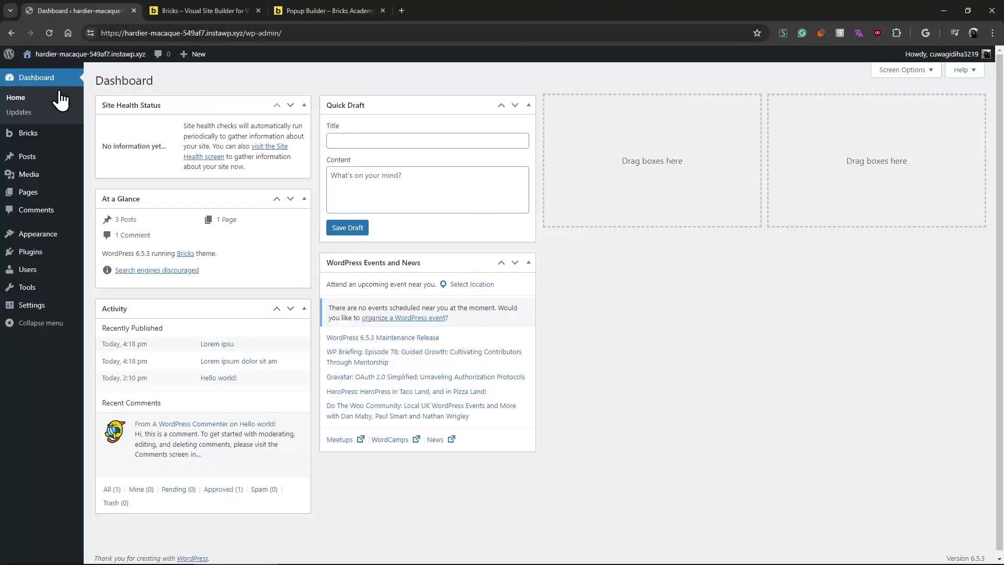
mouse_move(36, 155)
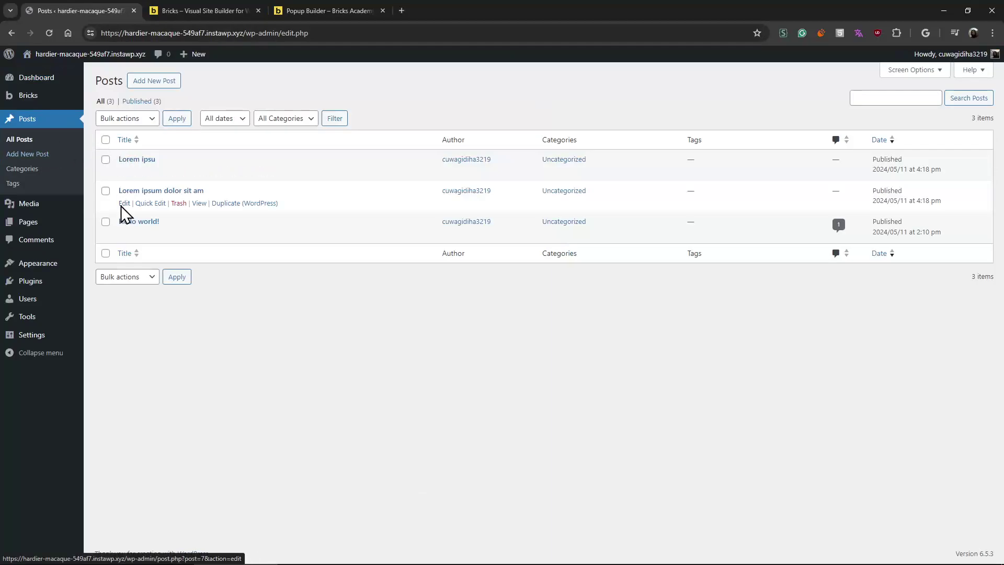
click(53, 54)
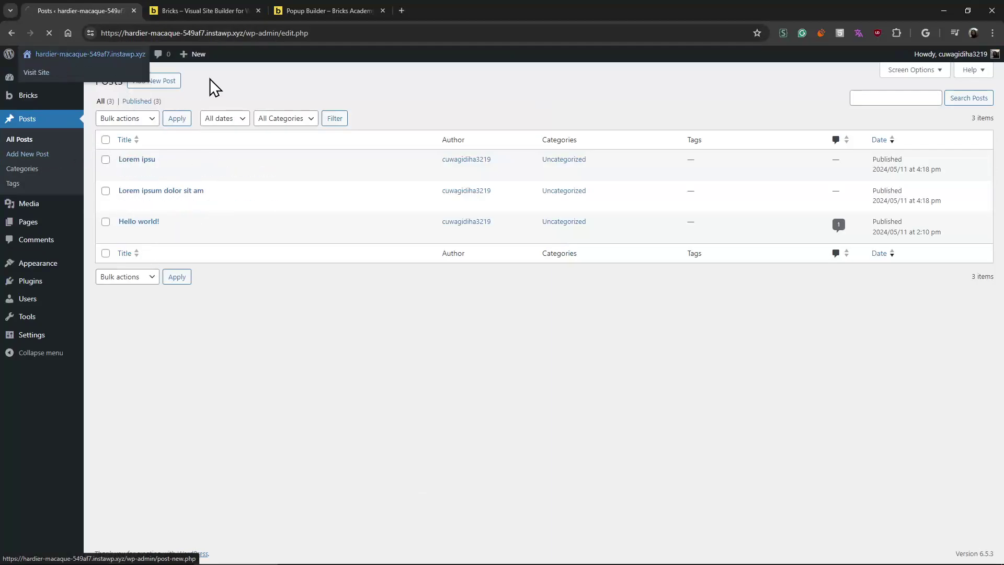
scroll(316, 359, down, 3)
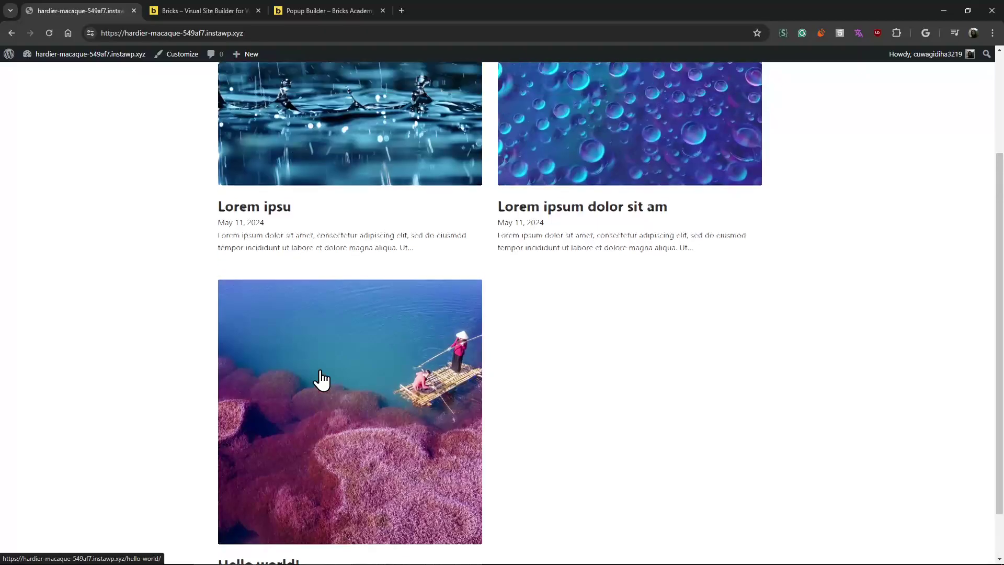
scroll(321, 381, up, 3)
click(362, 274)
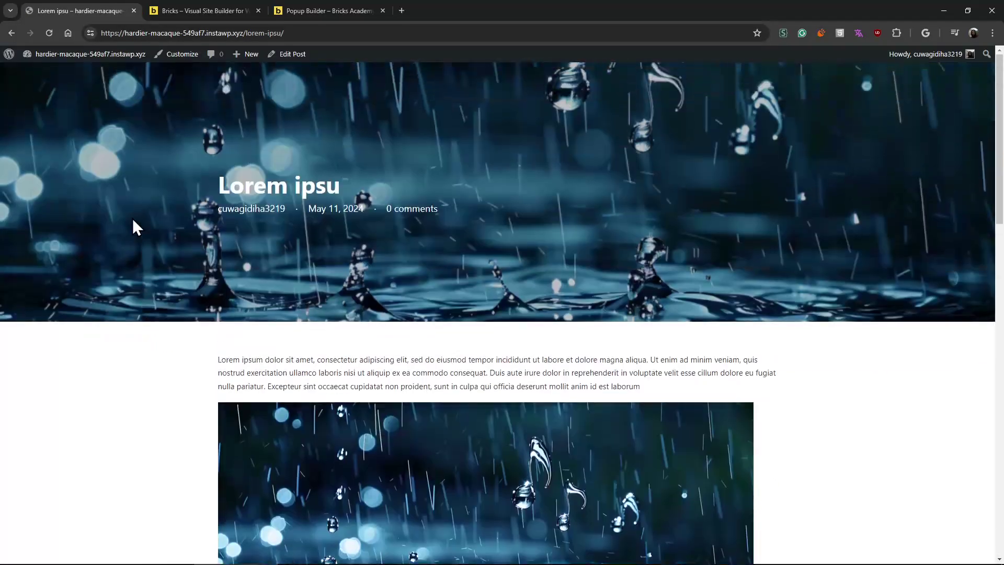
key(alt+Left)
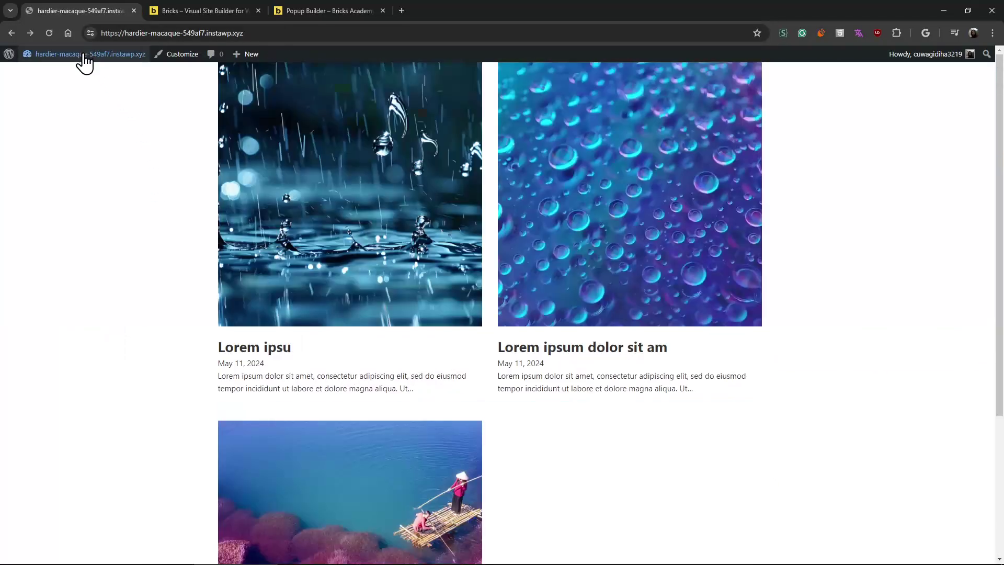
mouse_move(81, 59)
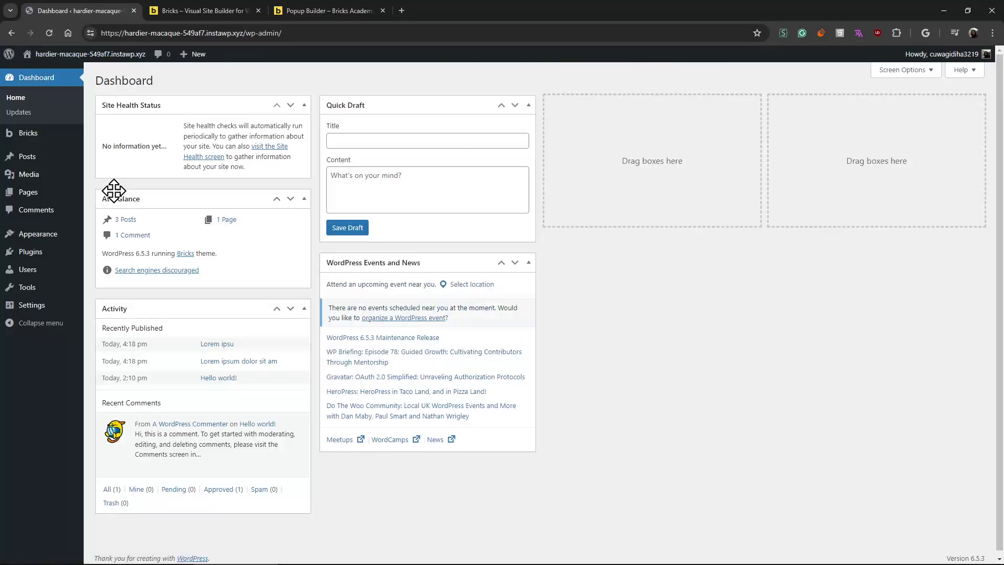
Step: Create and publish a page titled 'home-loop', then open it in Bricks
mouse_move(49, 194)
click(131, 210)
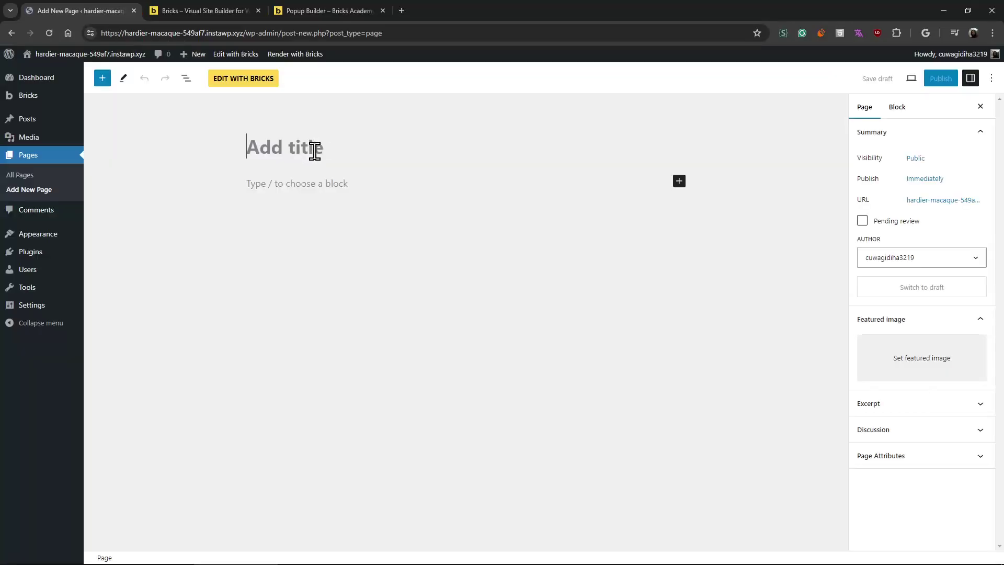
text(home-loop)
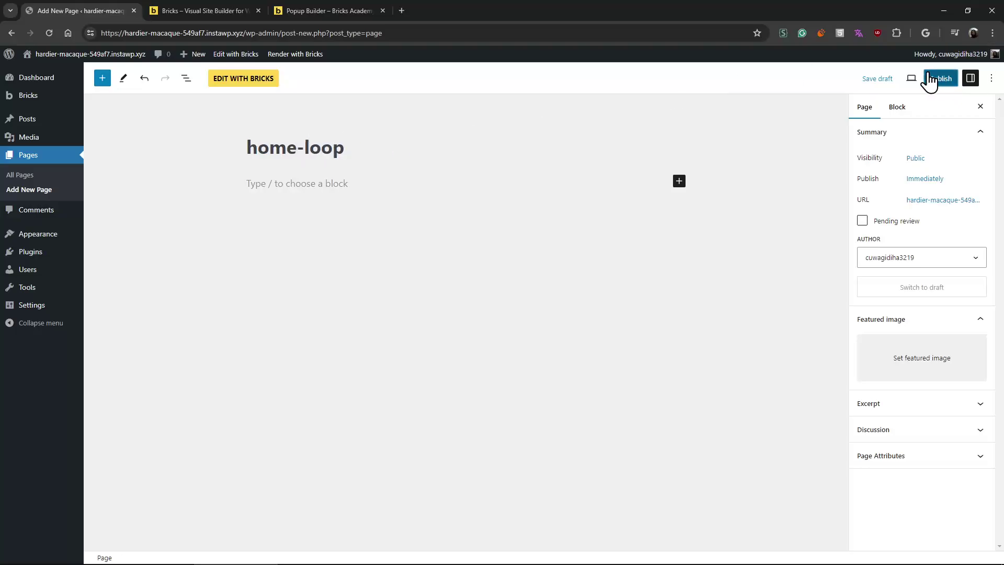
click(935, 80)
click(913, 81)
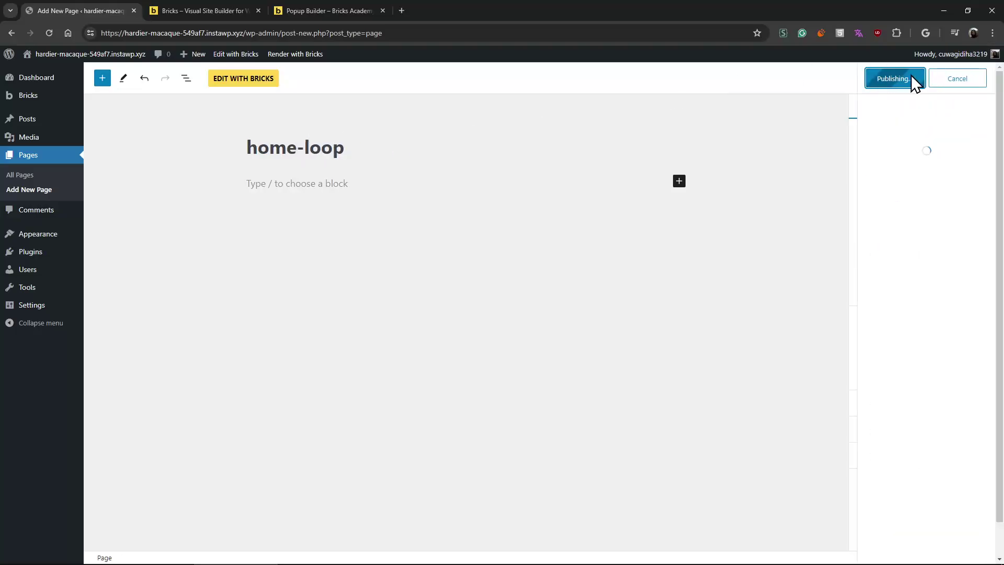
click(271, 85)
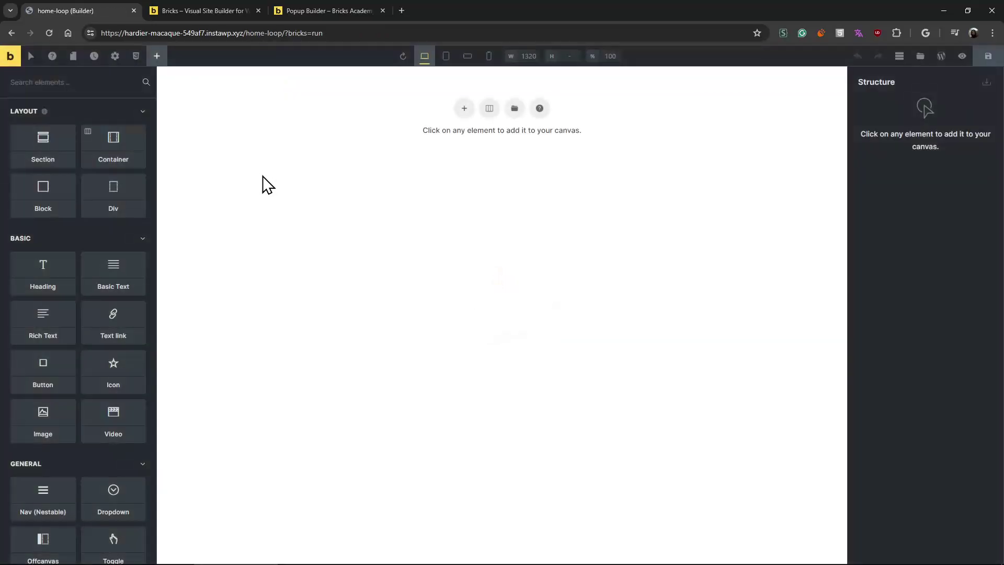
Step: Add a Section with a Block in its Container, and enable Use query loop on the Block
click(461, 105)
click(352, 95)
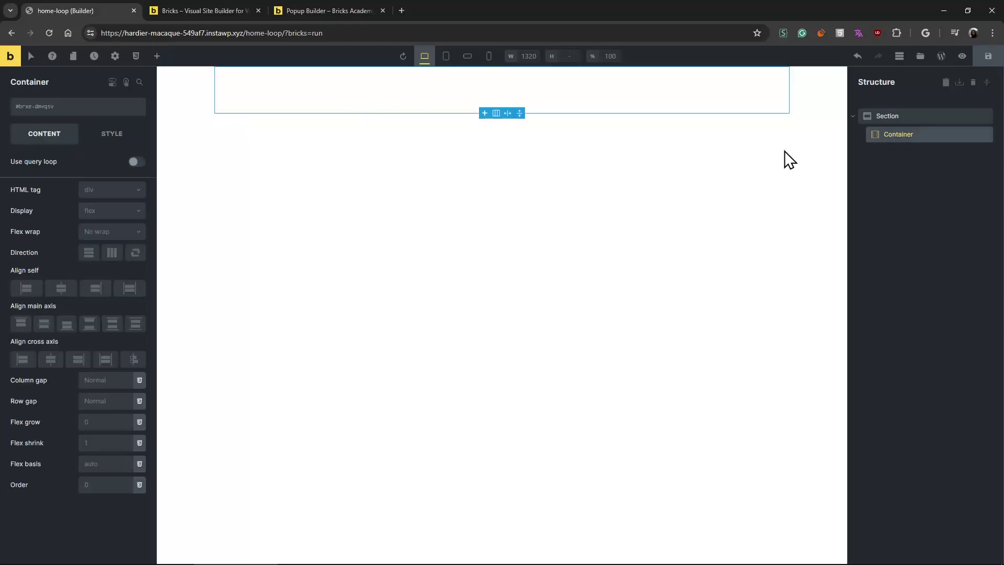
click(157, 56)
click(42, 194)
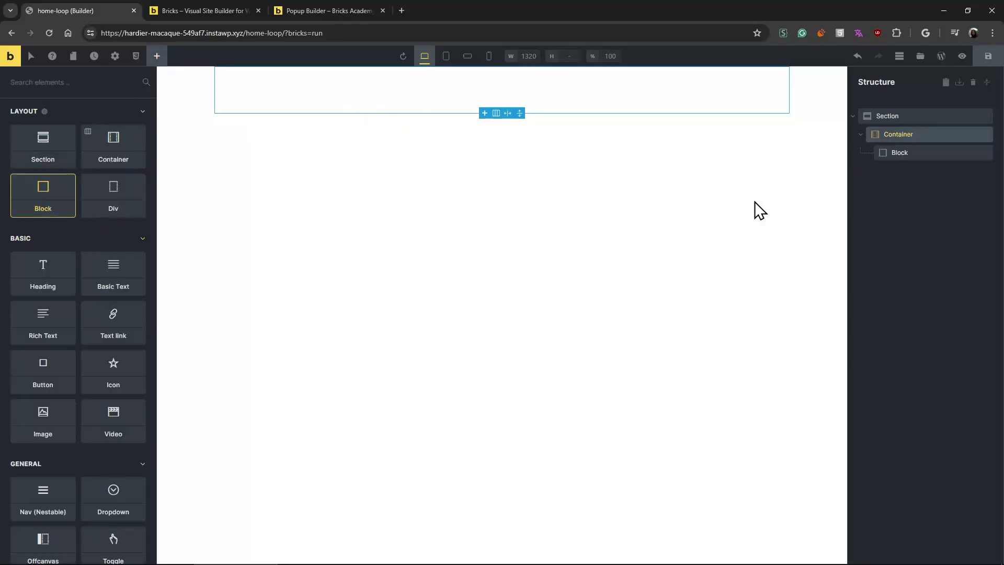
click(917, 152)
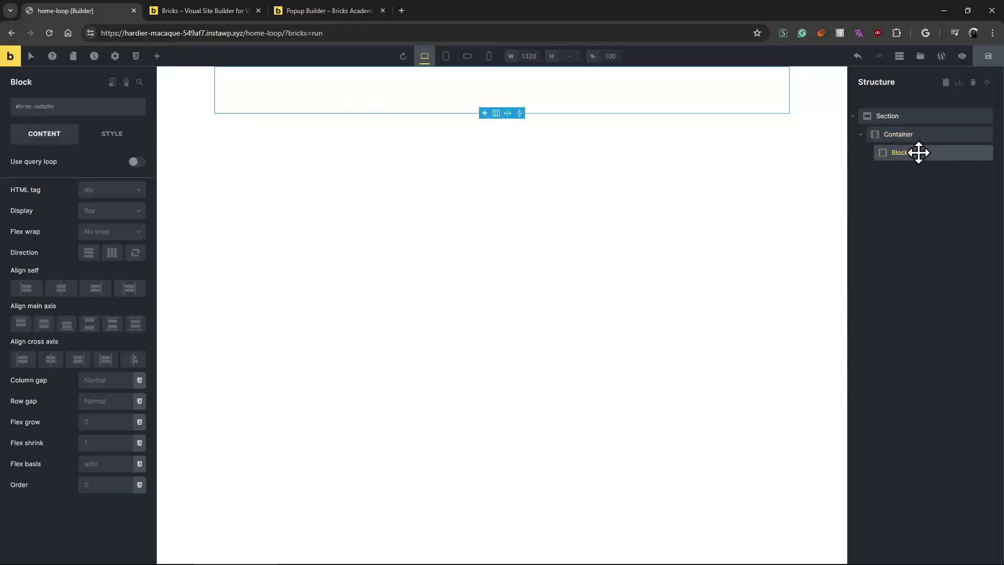
click(137, 161)
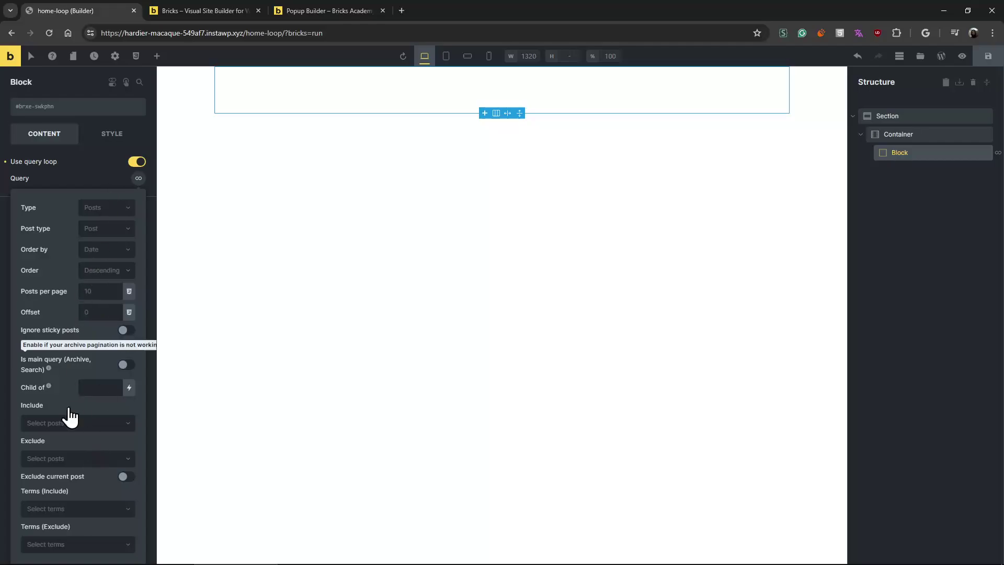
click(918, 152)
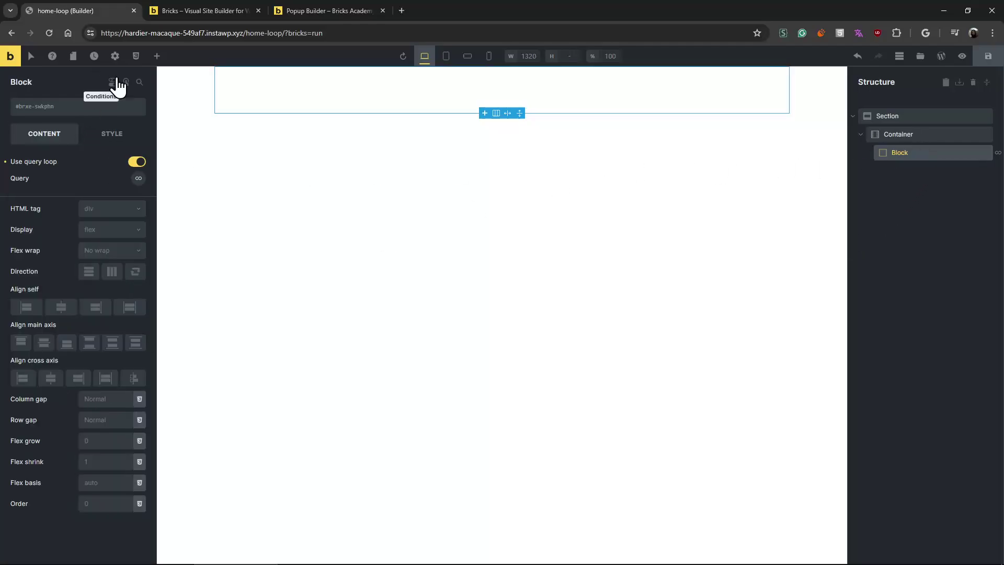
Step: Add a Heading and Basic Text to the Block, with the Heading showing {post_title}
click(153, 65)
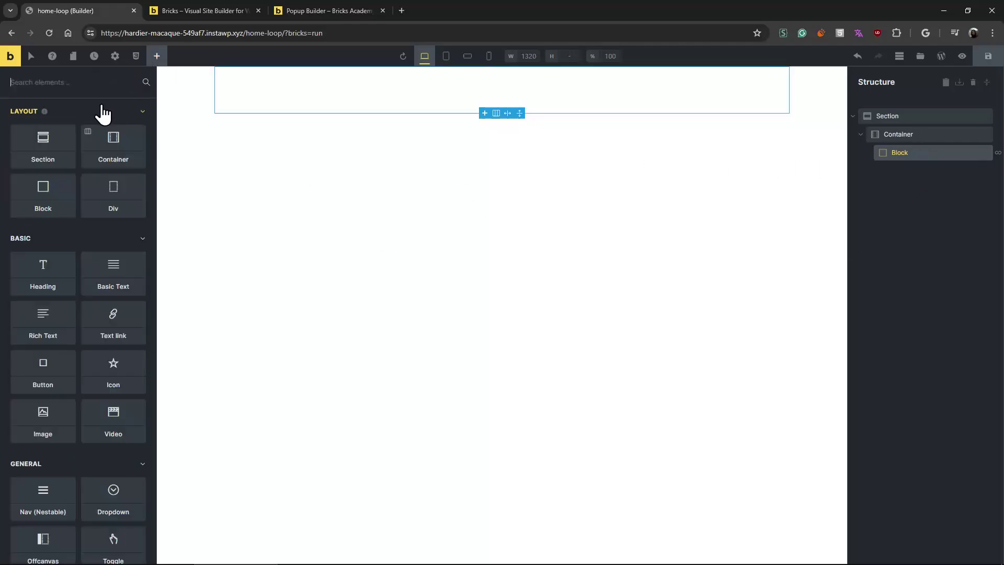
click(41, 278)
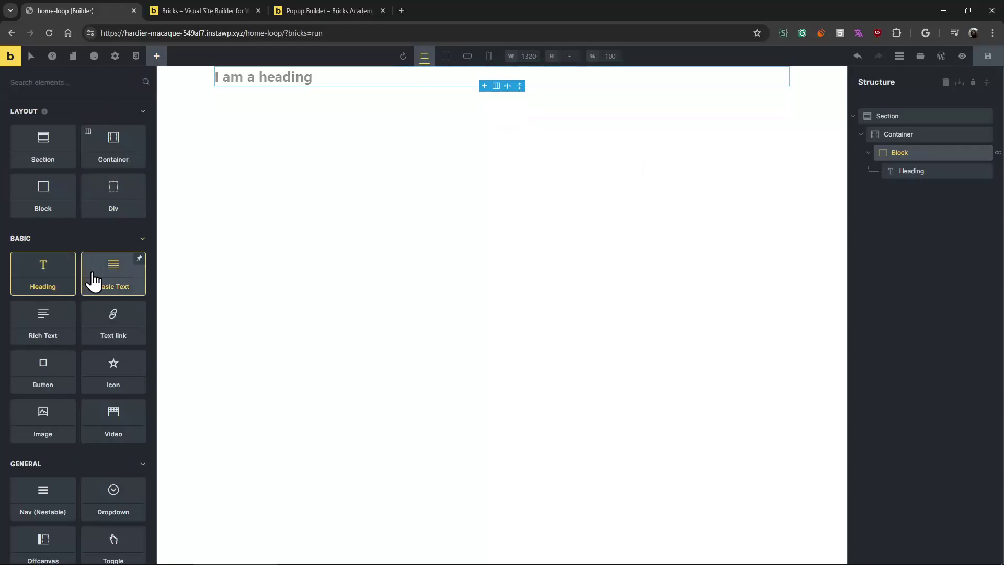
click(116, 286)
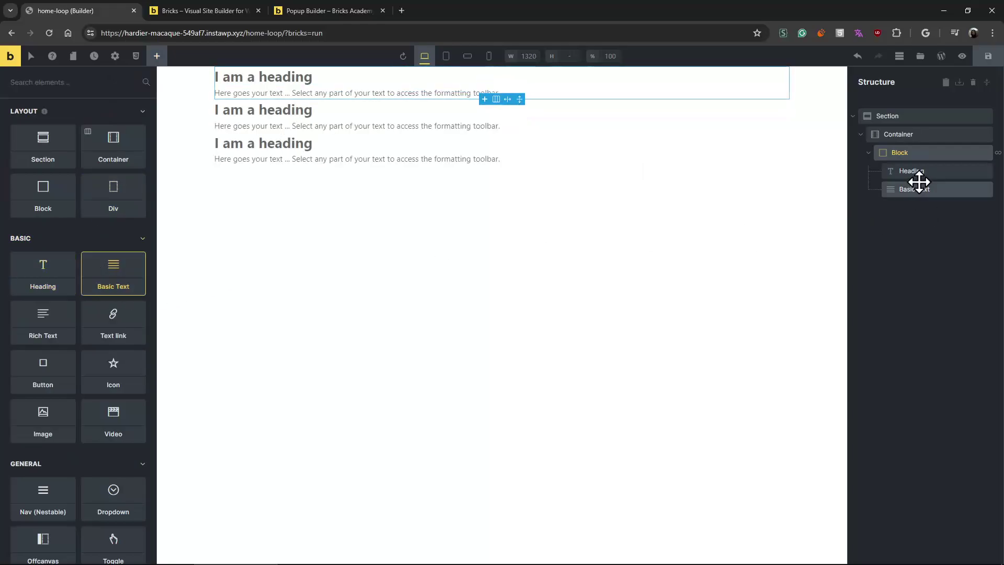
click(902, 171)
triple_click(62, 167)
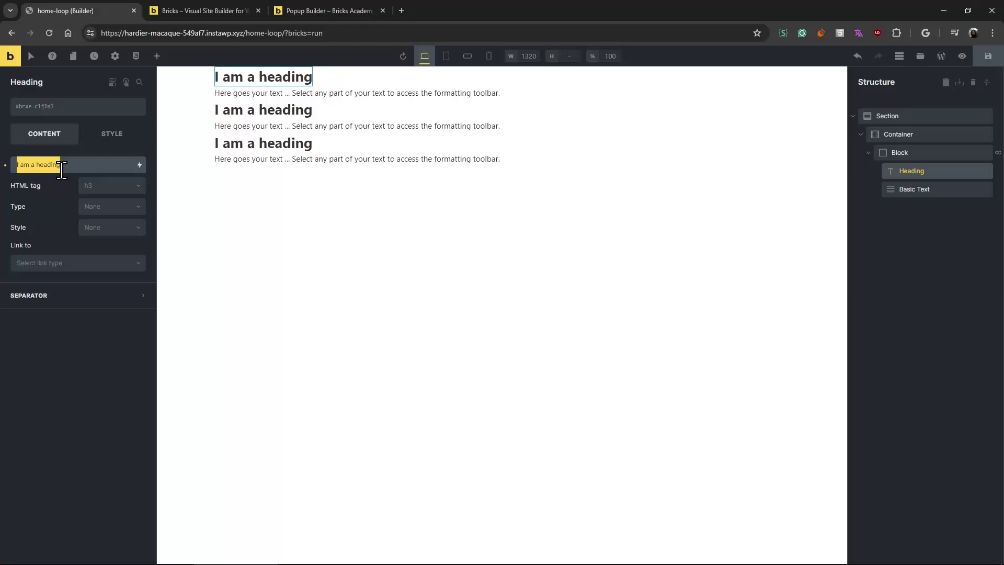
click(139, 165)
click(92, 231)
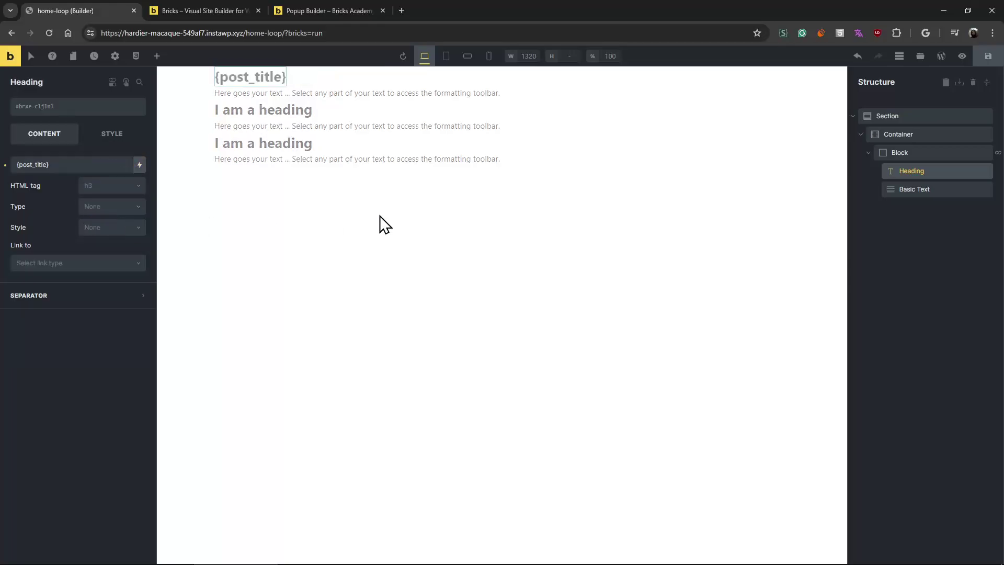
Step: Set the Basic Text to {post_excerpt:20} and save the page
click(925, 189)
triple_click(79, 163)
key(BackSpace)
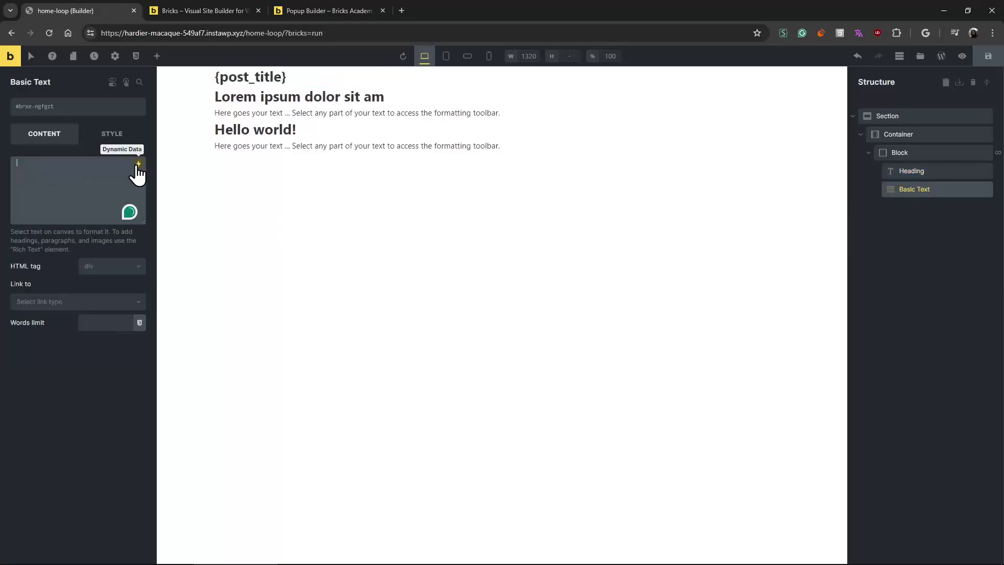
click(139, 164)
text(exc)
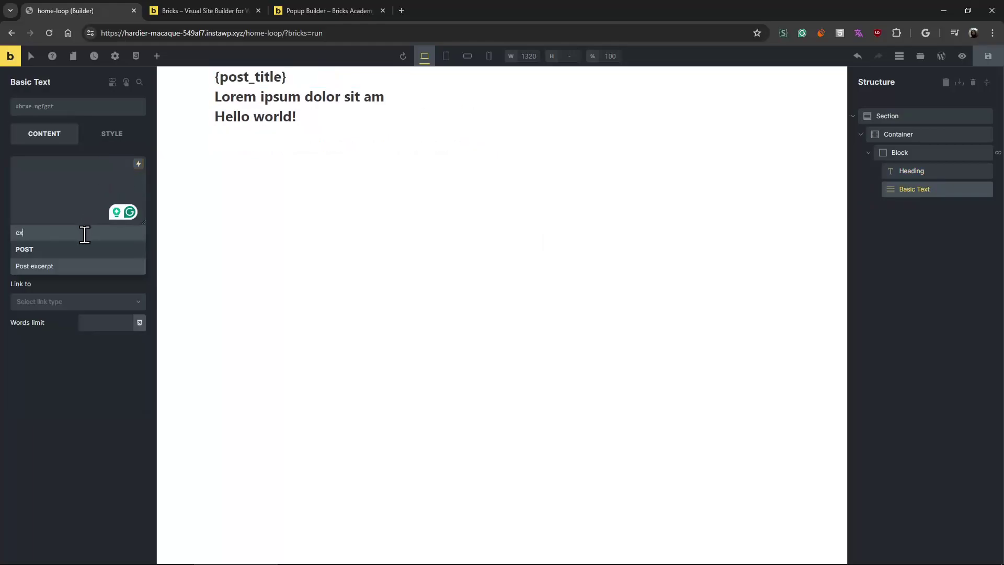
click(73, 266)
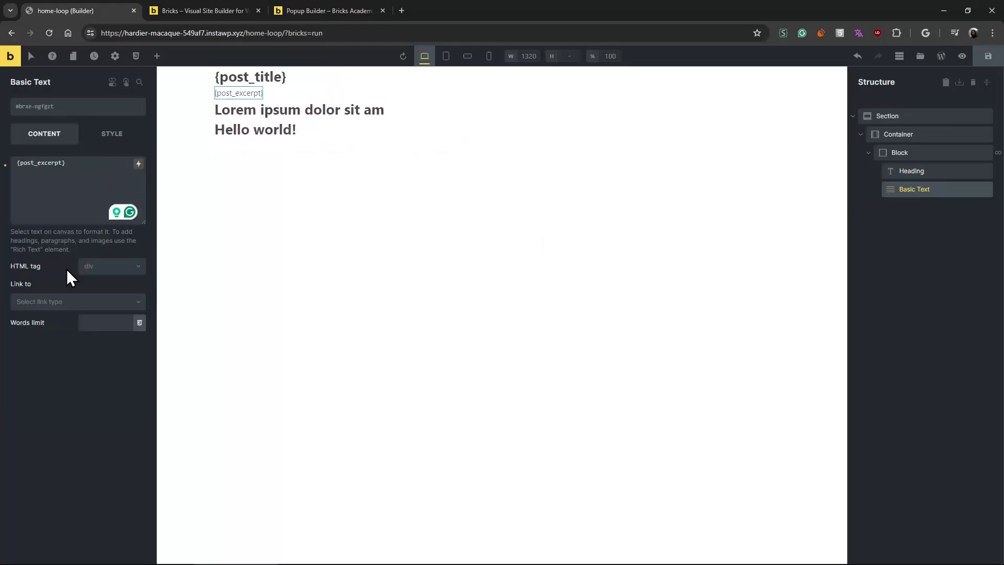
click(79, 169)
text(:)
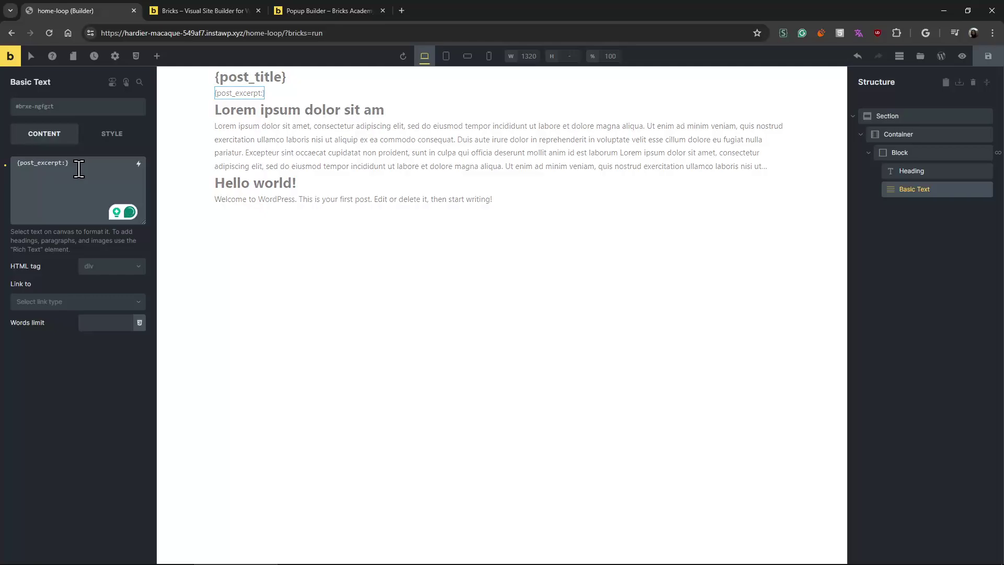
text(20)
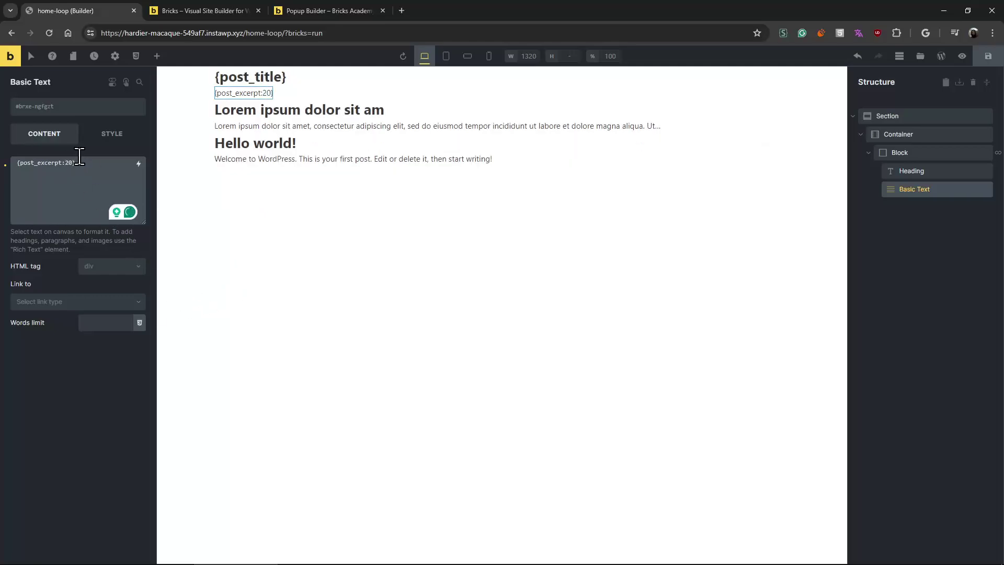
click(990, 57)
click(936, 152)
click(925, 137)
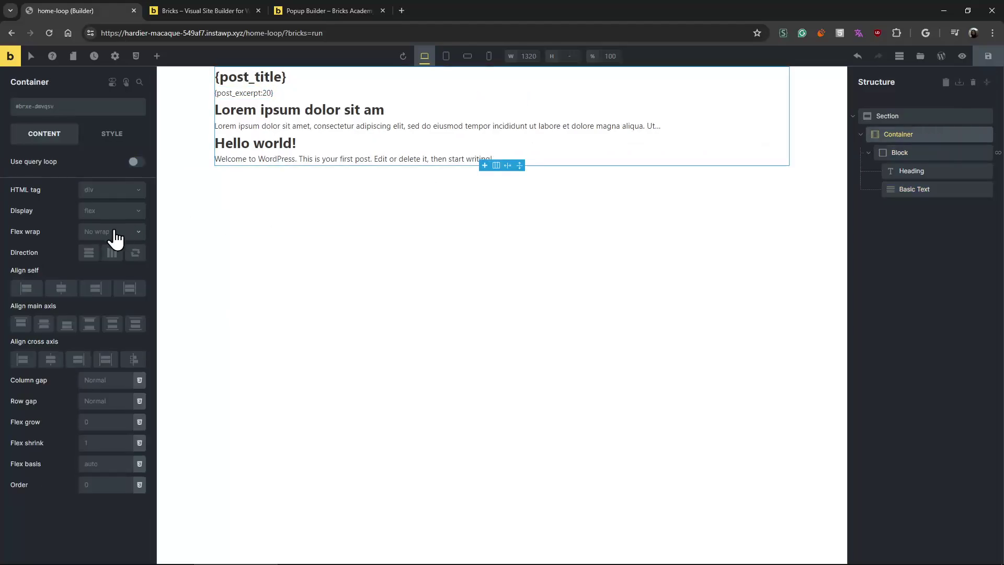
Step: Set the container's column gap and row gap to 80
click(101, 380)
text(80)
click(107, 400)
text(80)
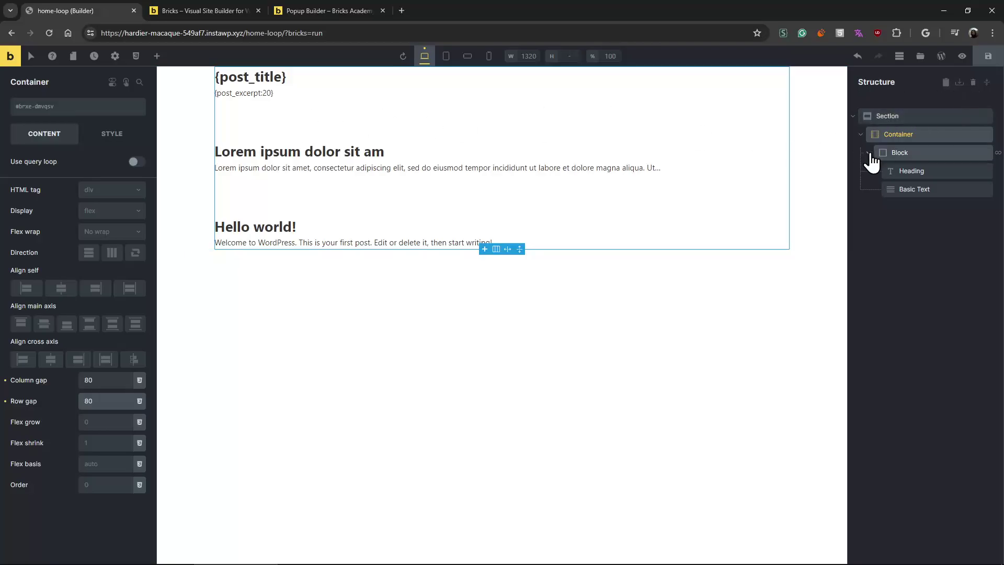
Step: Add an Image element to the looped Block, placed above the Heading
click(926, 157)
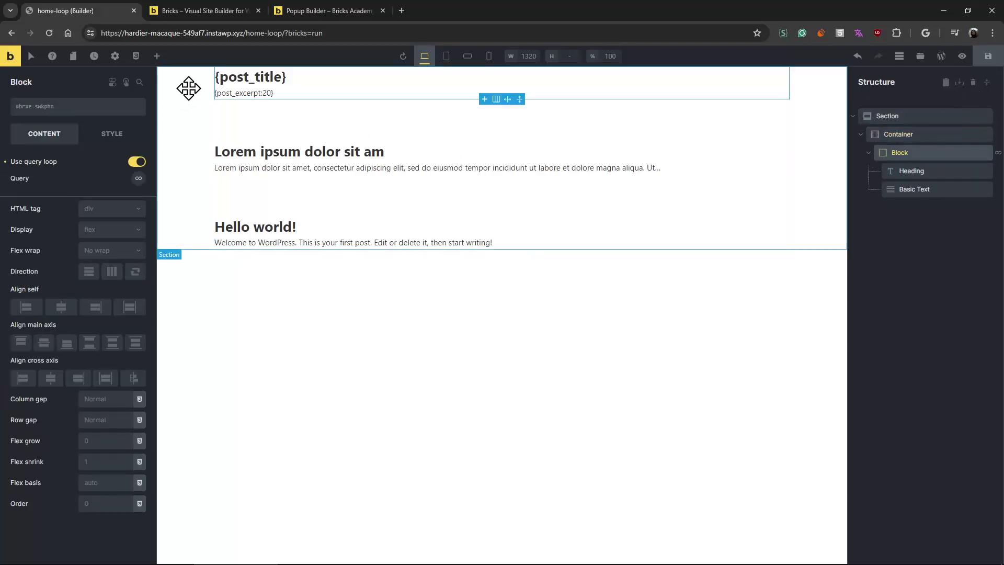
click(163, 57)
text(feat)
double_click(91, 75)
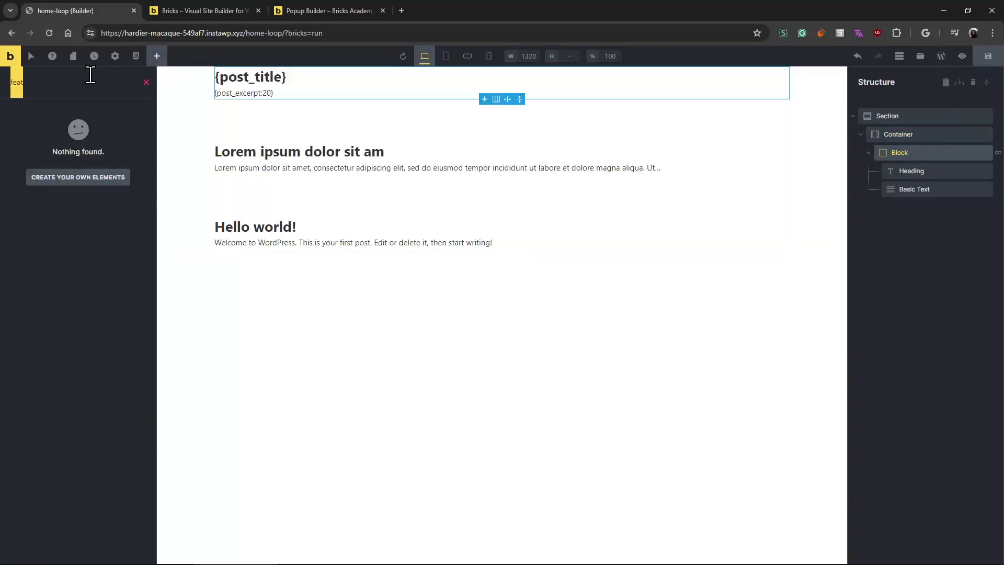
text(image)
drag(63, 131, 927, 212)
drag(910, 207, 920, 169)
Step: Set the Image source to the post's featured image ({featured_image})
click(114, 180)
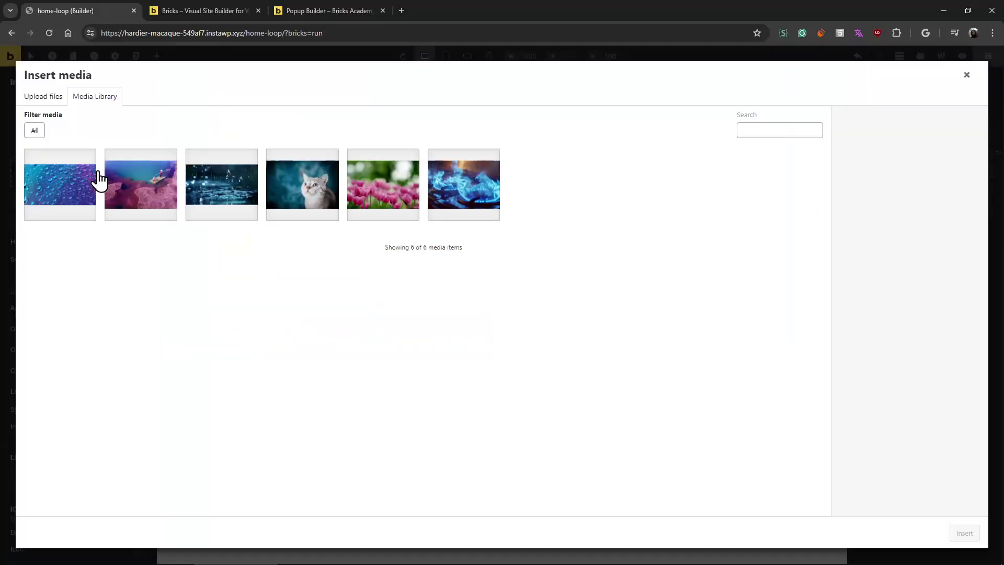
key(Escape)
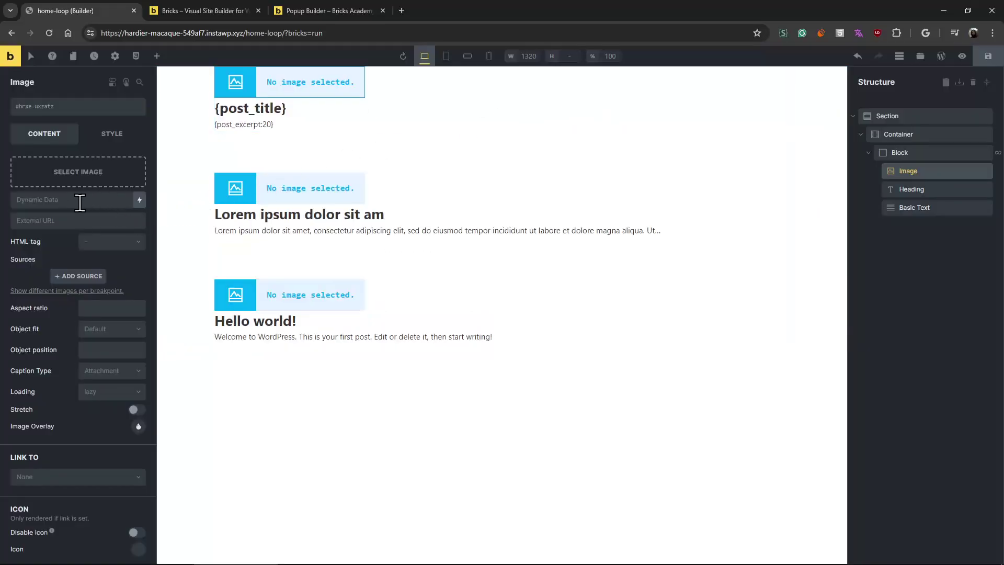
click(139, 199)
text(feat)
click(76, 250)
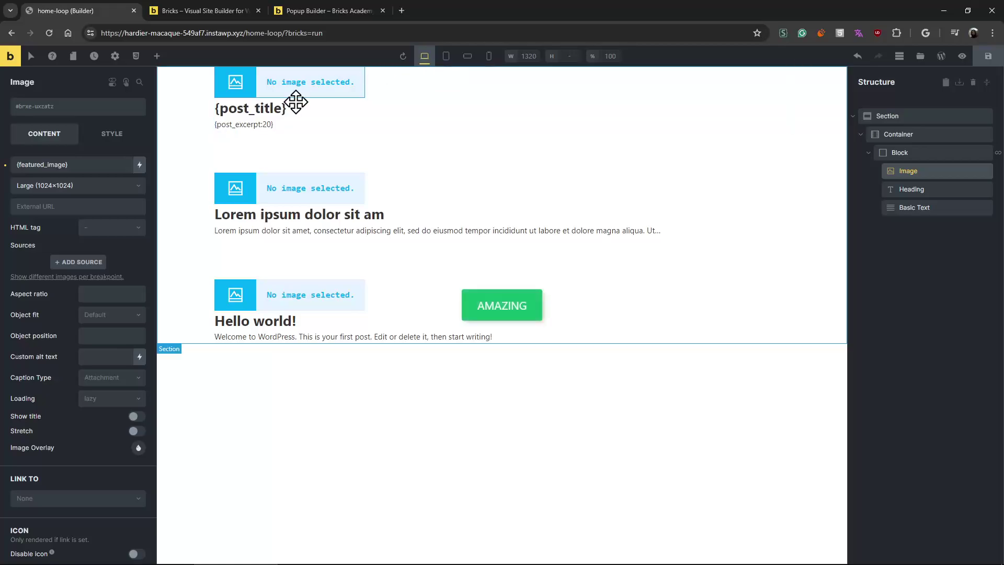
Step: Preview home-loop in a new tab to check the post images, then return to the builder
click(950, 152)
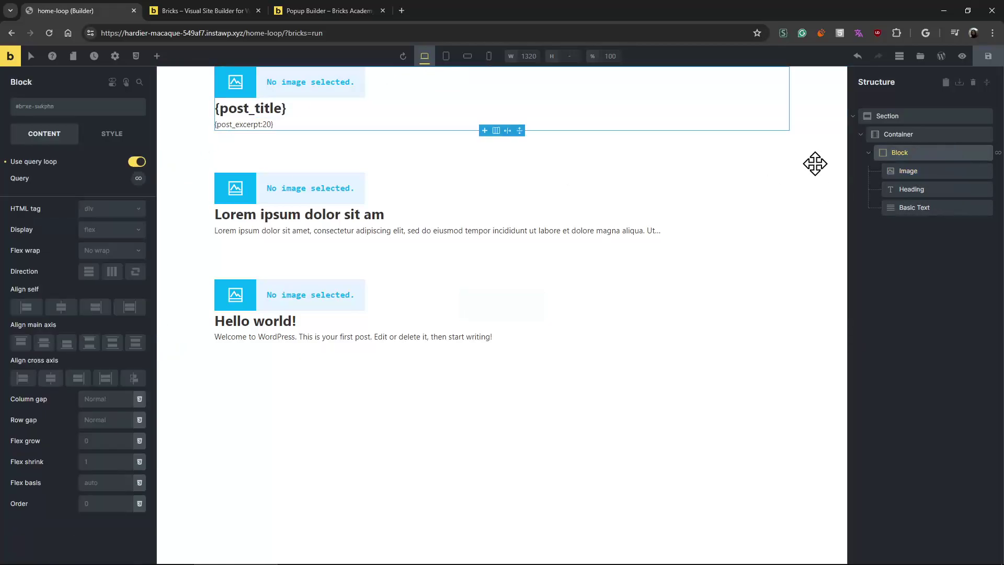
middle_click(10, 55)
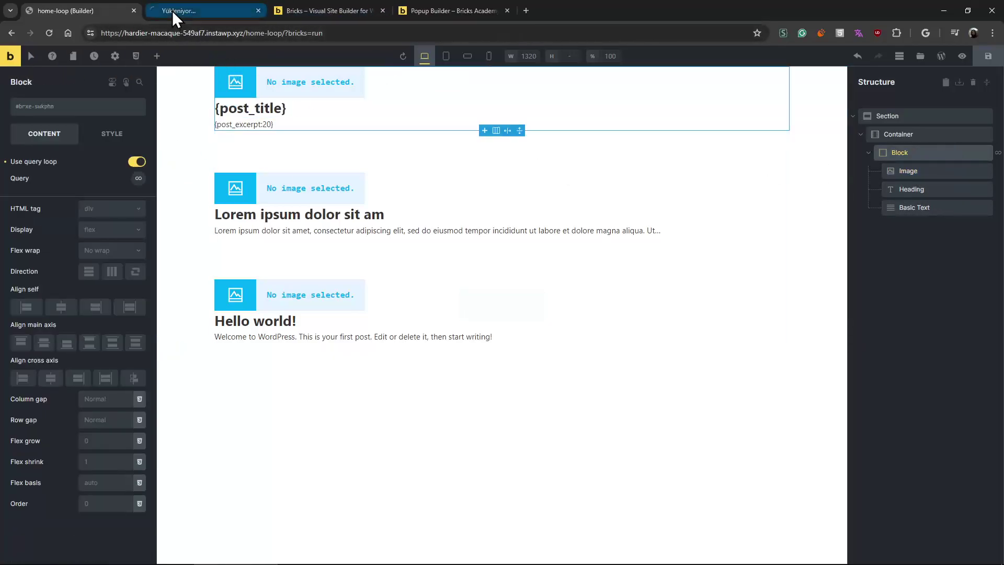
click(171, 10)
scroll(240, 252, down, 9)
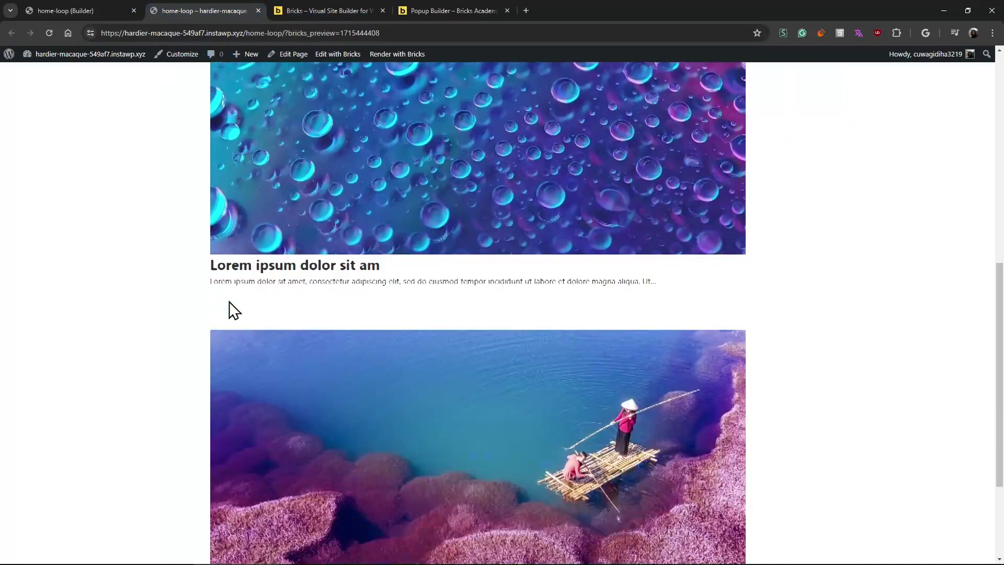
scroll(234, 293, up, 9)
click(93, 10)
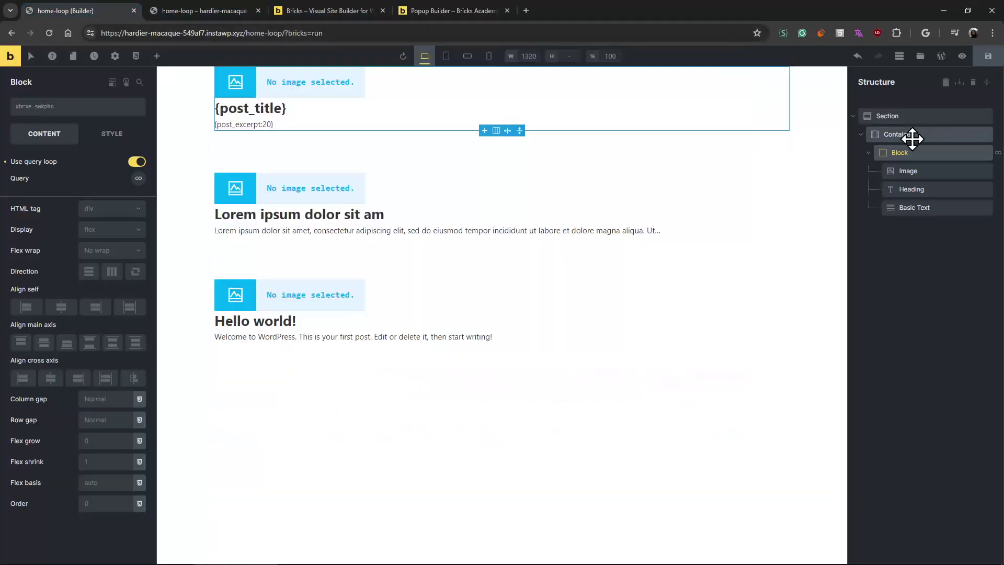
click(914, 136)
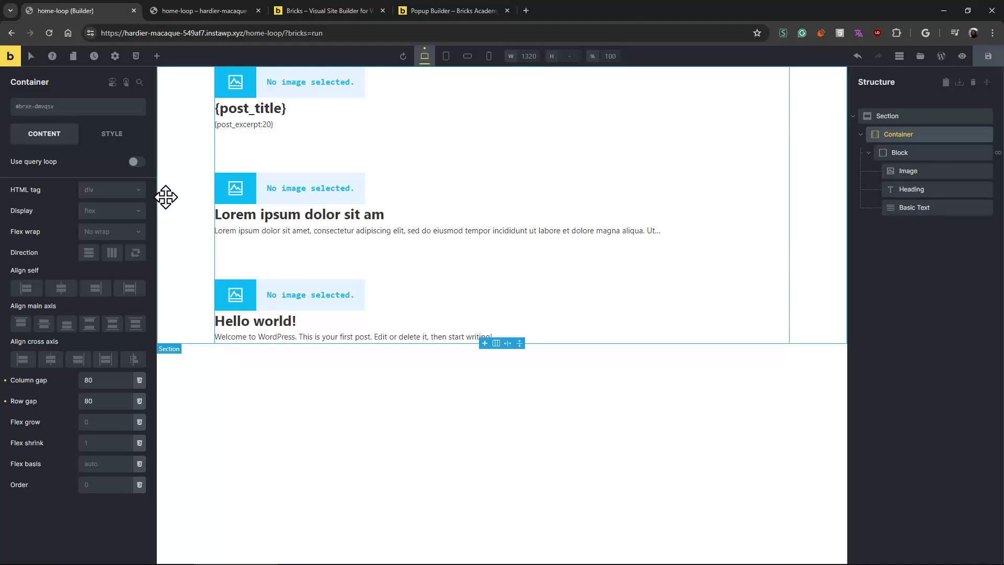
Step: Set the Container's display to grid with template columns '1fr 1fr'
click(109, 211)
click(108, 256)
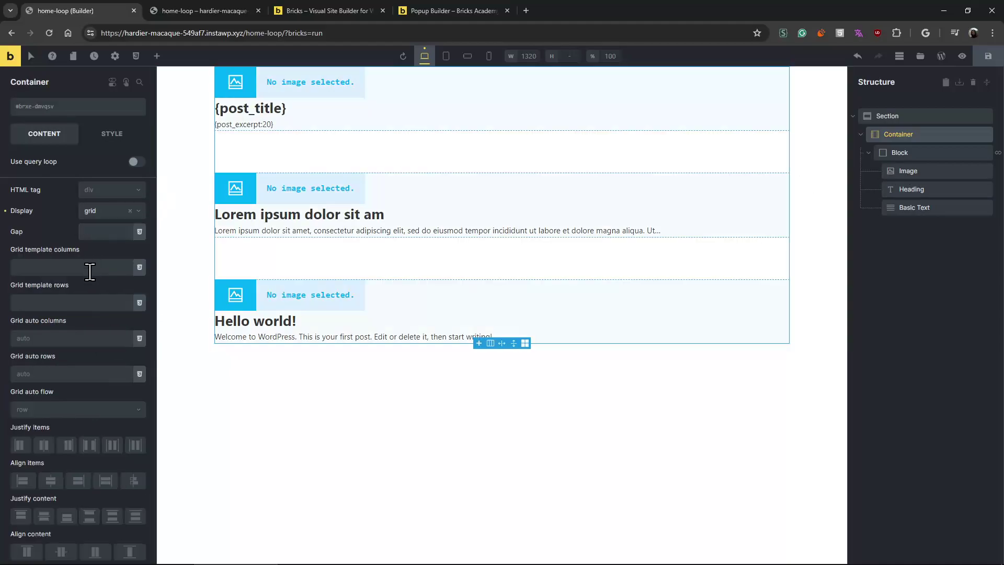
click(98, 268)
text(1fr)
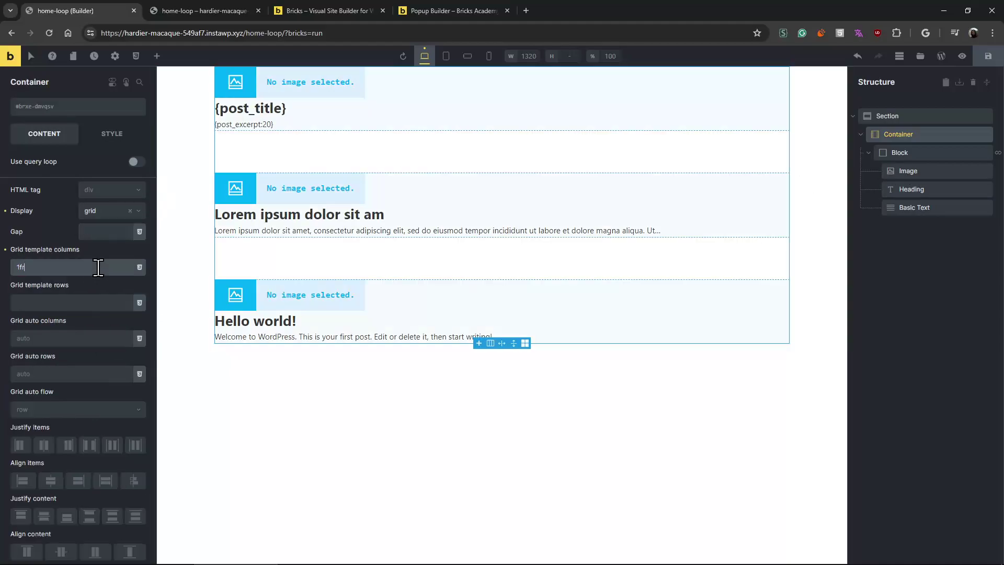
text( 1fr)
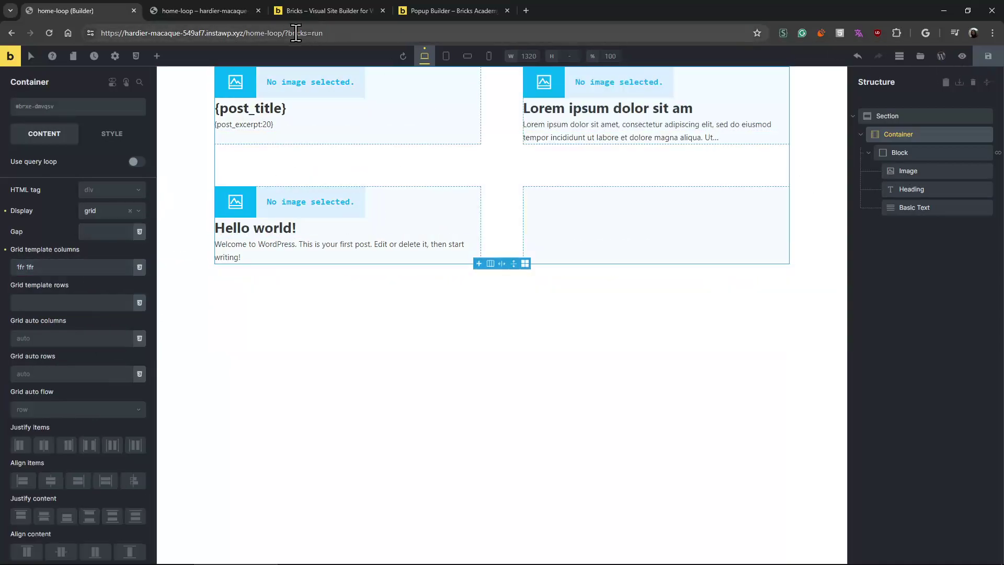
Step: Check the two-column grid on the preview, then open the WordPress dashboard in a new tab
click(194, 11)
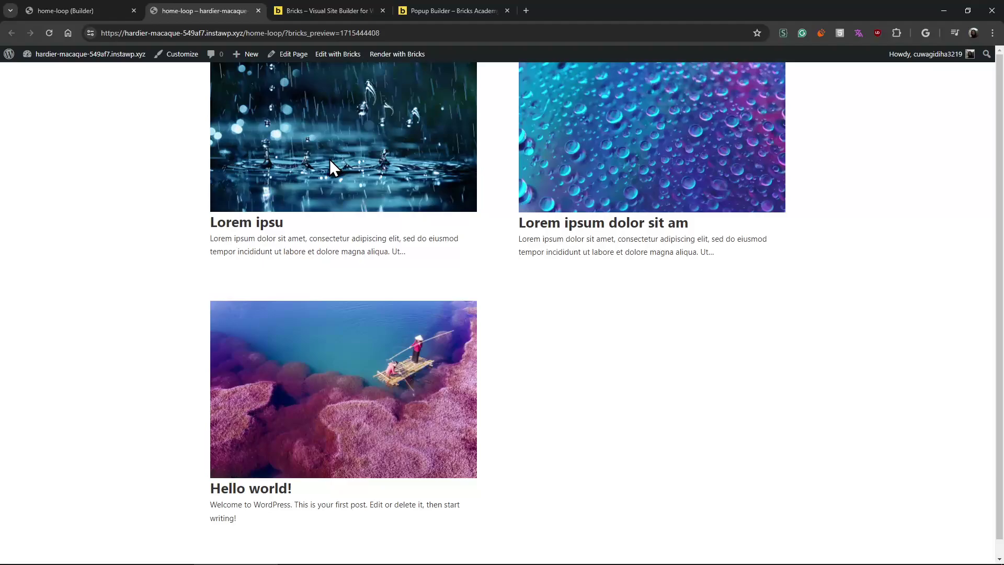
click(99, 10)
click(178, 11)
middle_click(36, 54)
Step: Create a Bricks template titled 'POP-post' with template type Popup and publish it
drag(315, 5, 62, 4)
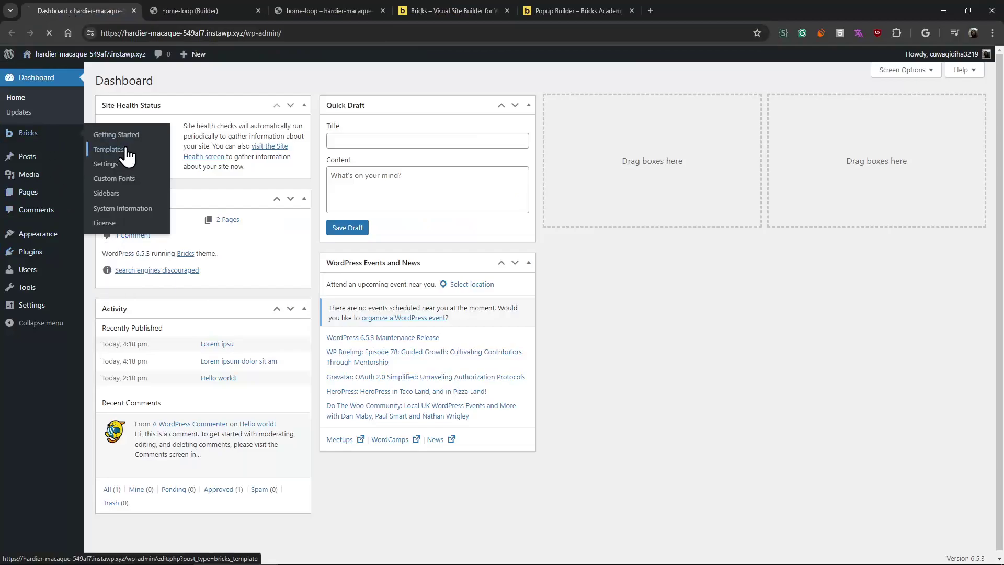
click(119, 148)
click(187, 82)
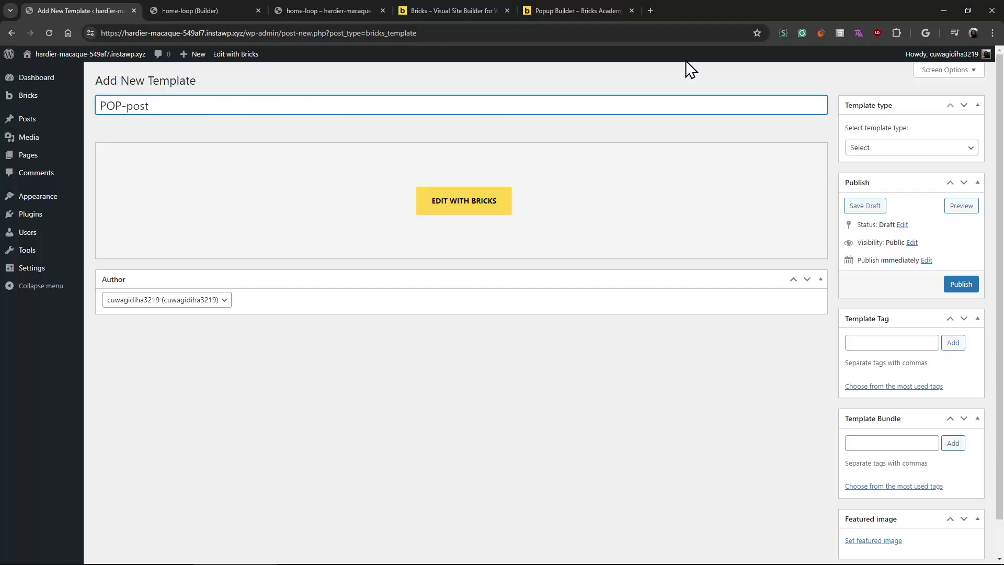
click(939, 148)
click(939, 214)
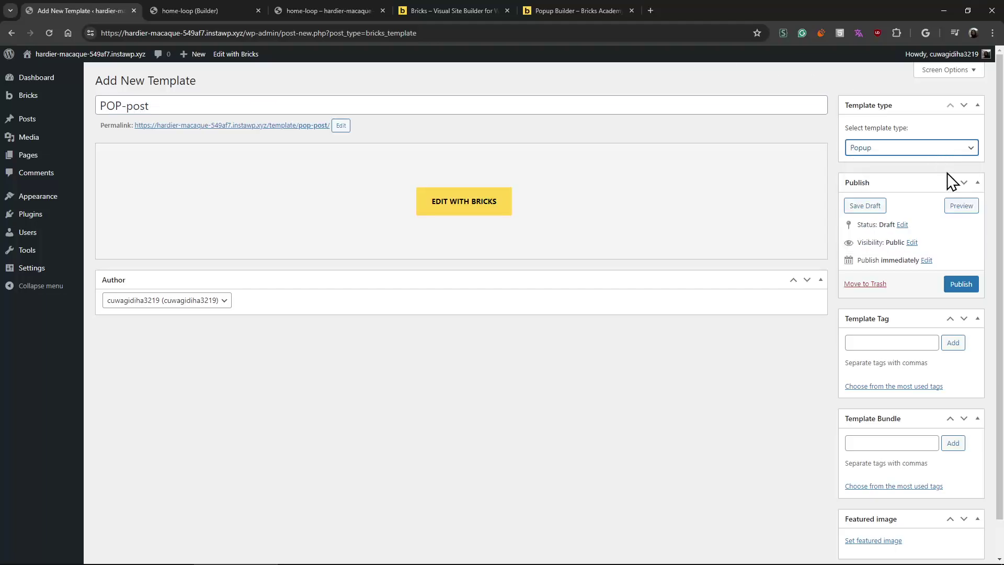
click(962, 285)
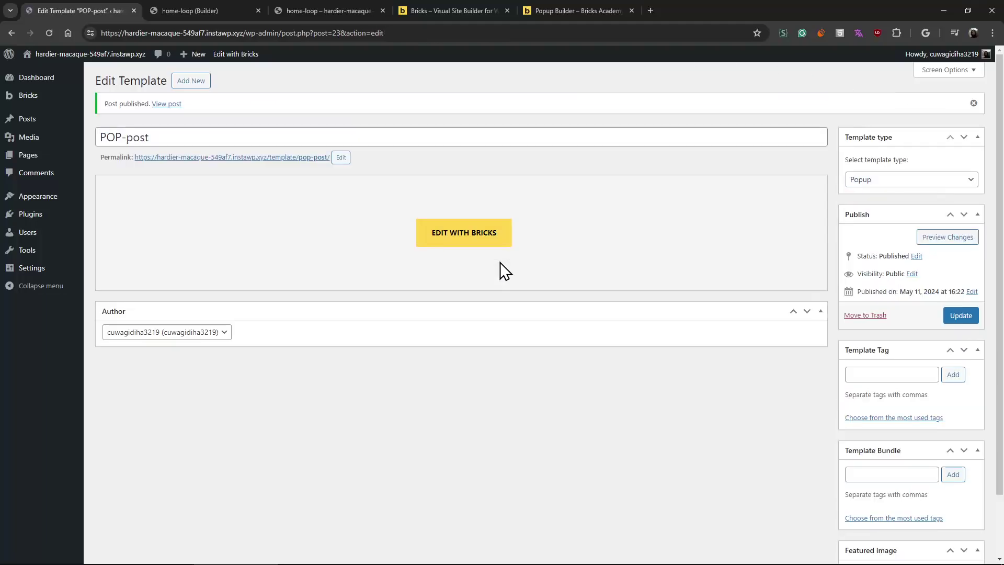
Step: Open POP-post in Bricks, add a Section, and place Post Title and Post Content in it
click(484, 245)
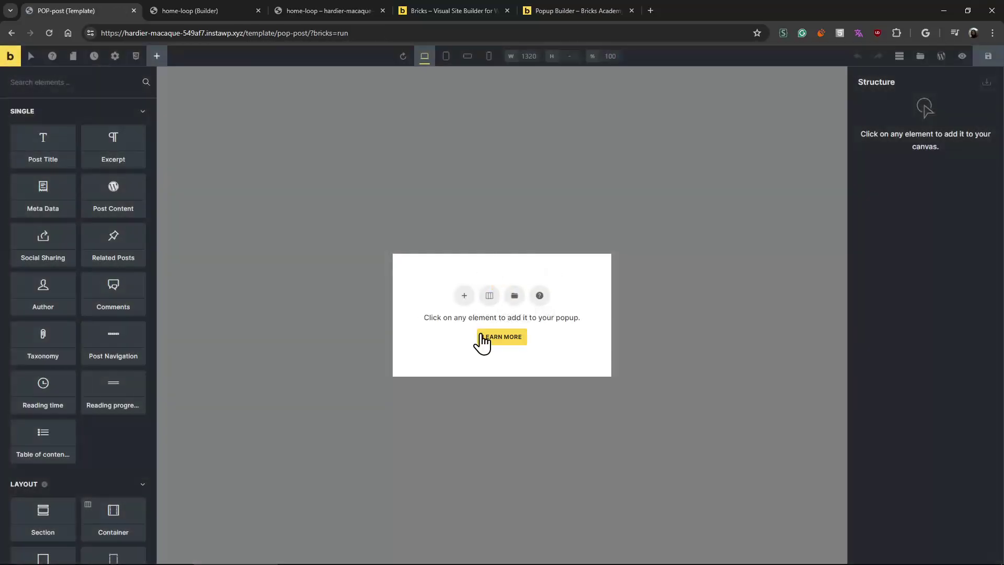
click(465, 295)
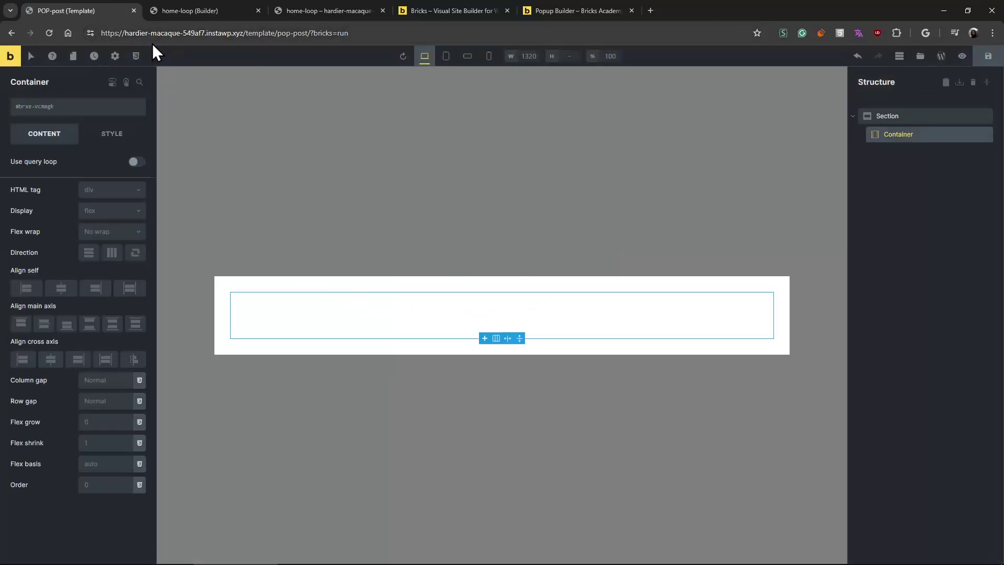
click(156, 55)
drag(40, 157, 325, 313)
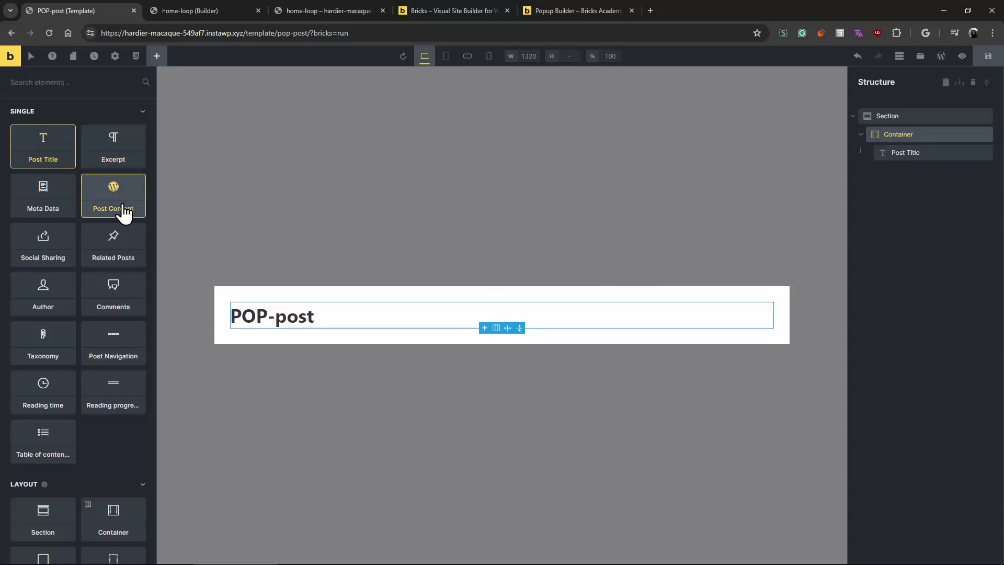
drag(123, 210, 463, 338)
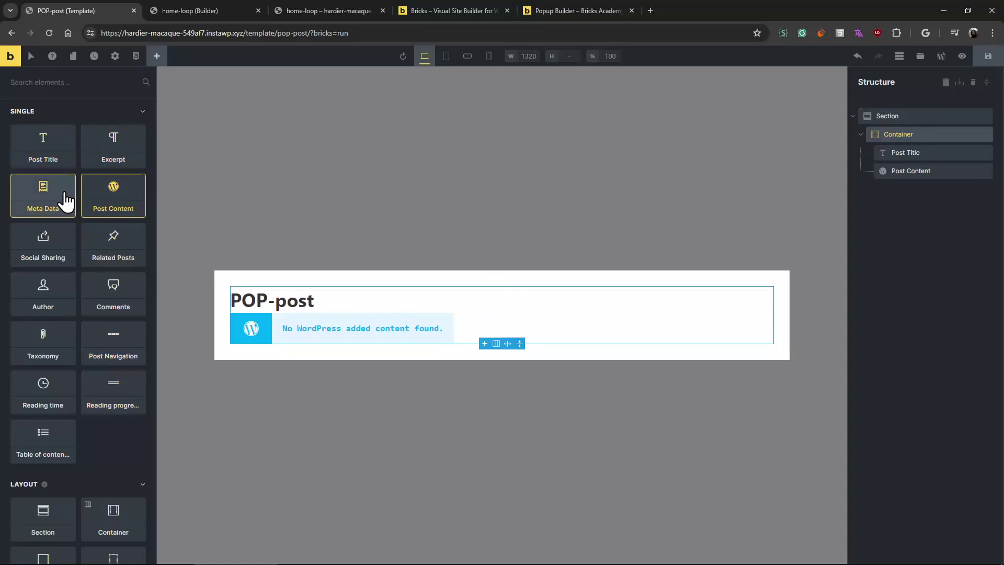
Step: Add an Image element at the top of the popup's container
click(75, 89)
text(feat)
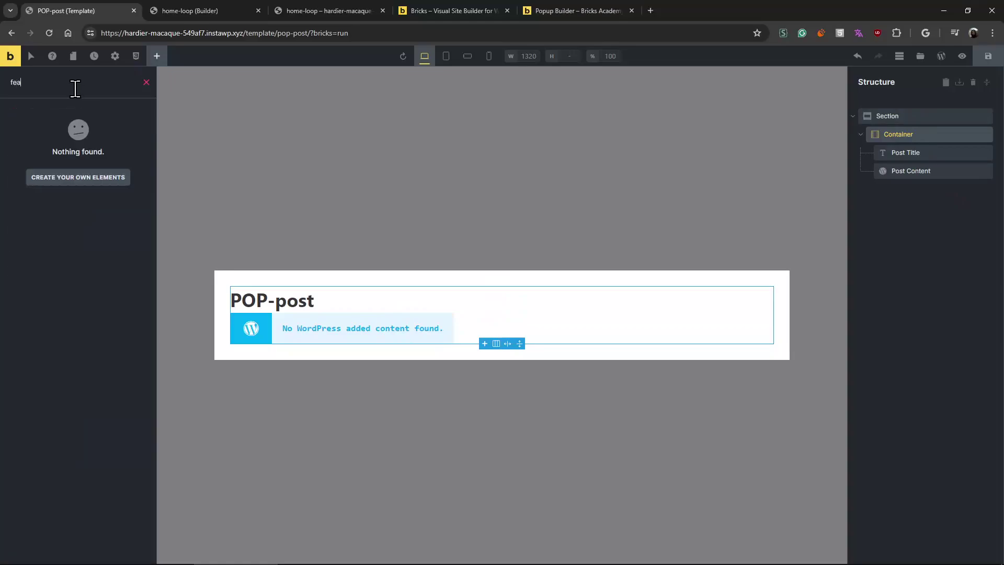
double_click(76, 89)
text(image)
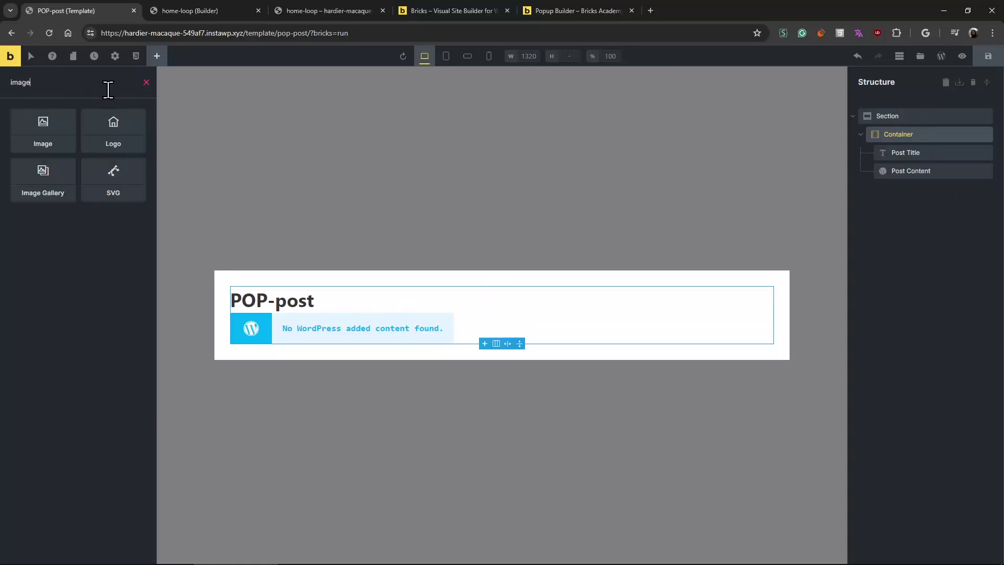
click(54, 137)
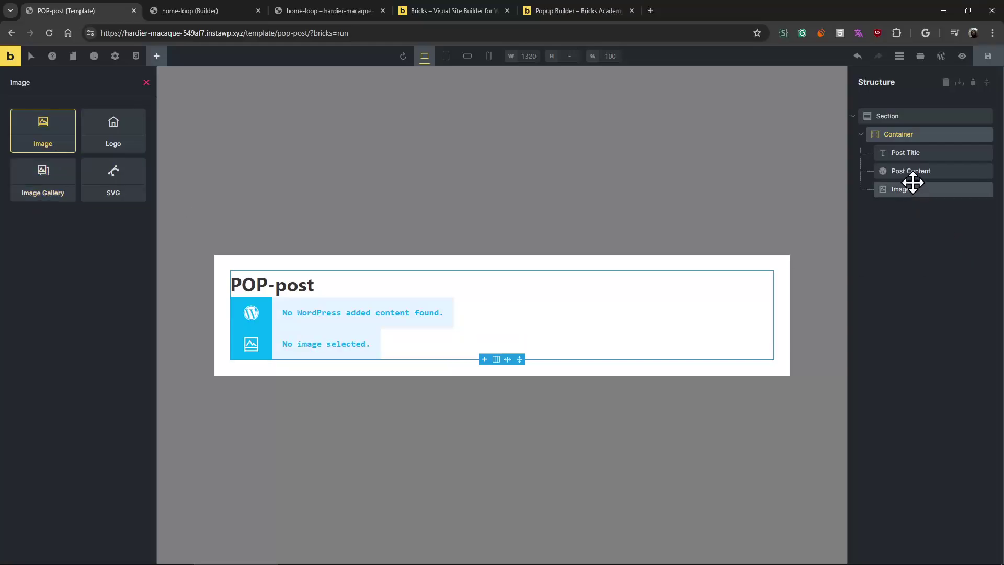
drag(912, 182, 907, 151)
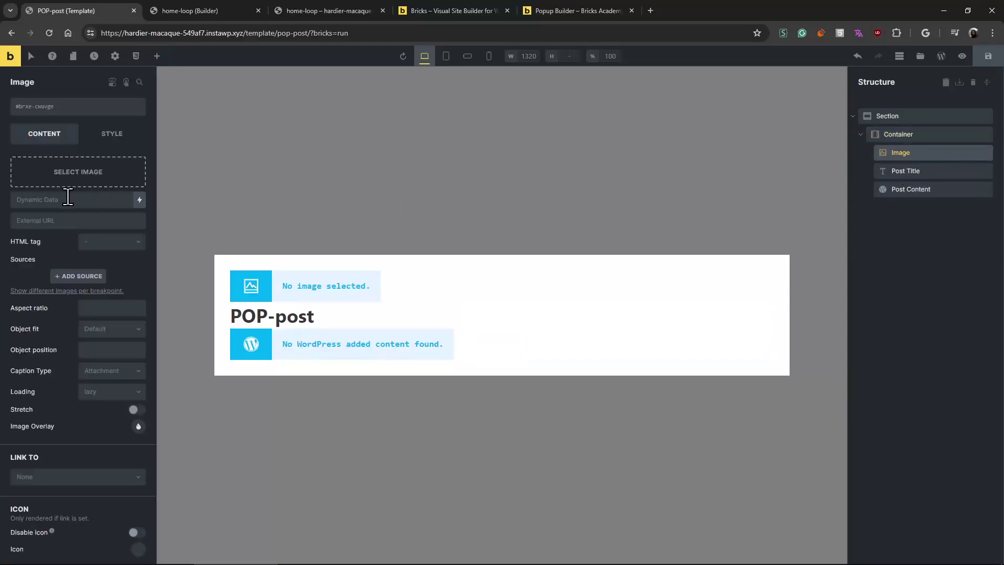
Step: Set the Image to {featured_image} at Full size
click(139, 199)
text(feat)
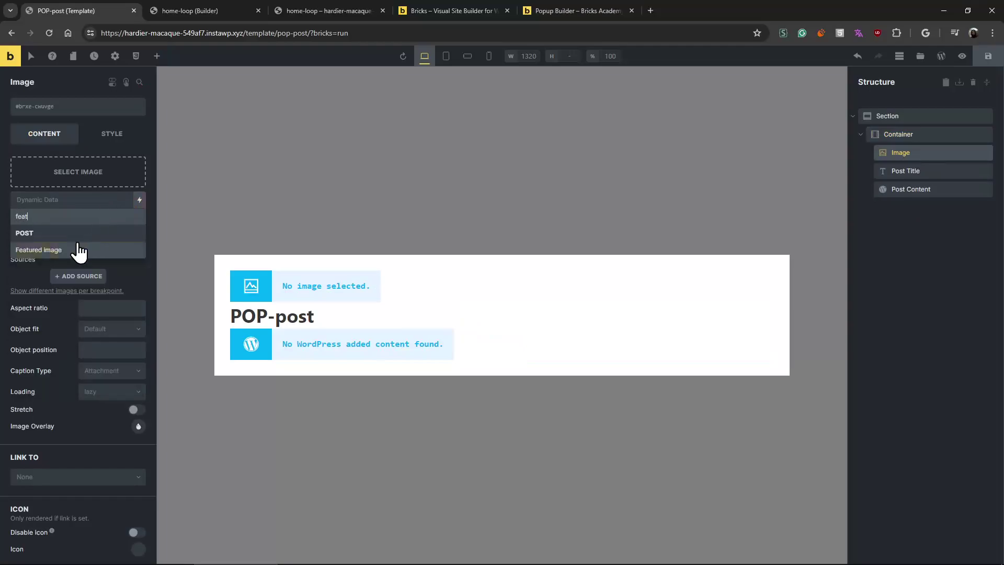
click(79, 250)
click(71, 206)
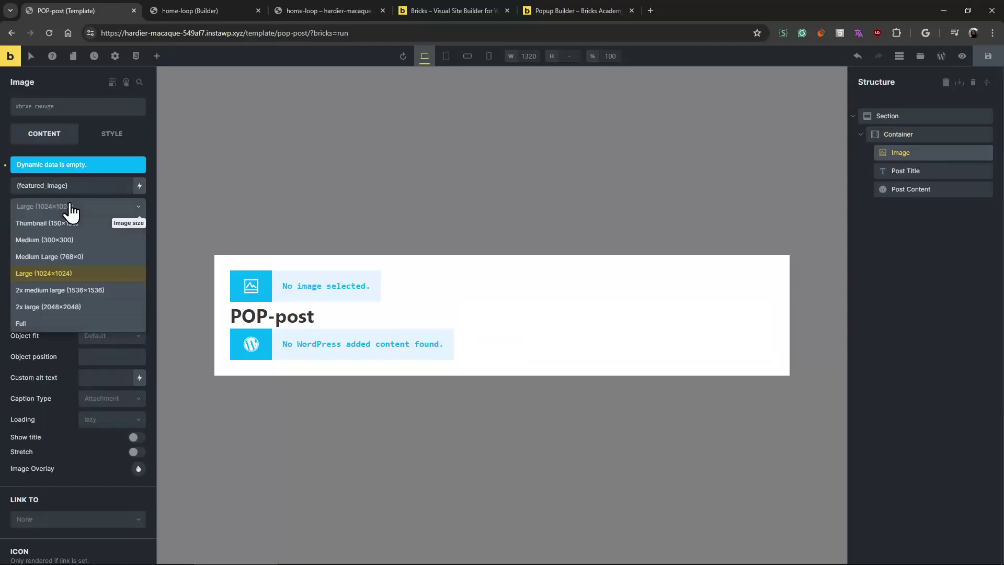
click(61, 323)
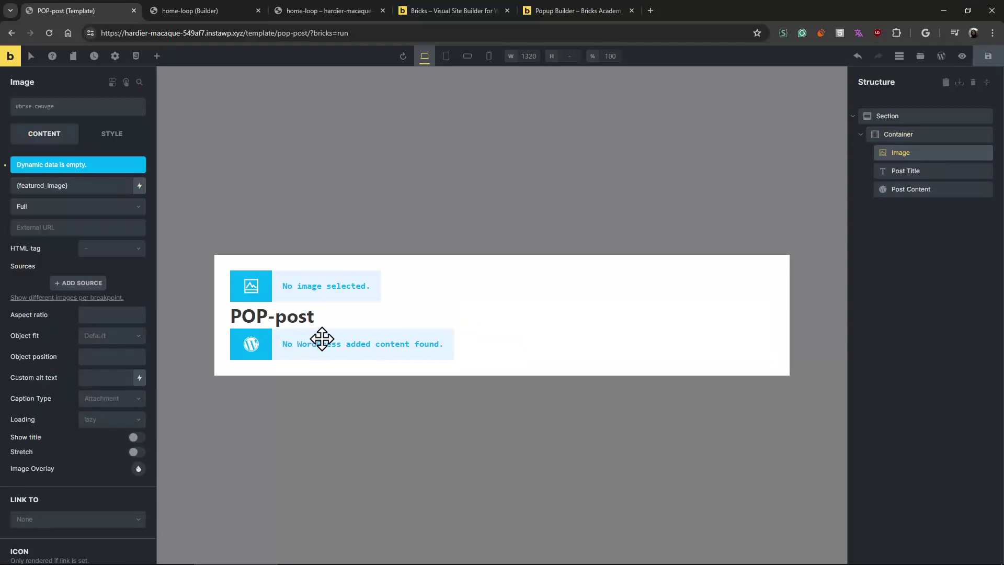
Step: Give the popup container column and row gaps of 20 and save the template
click(888, 137)
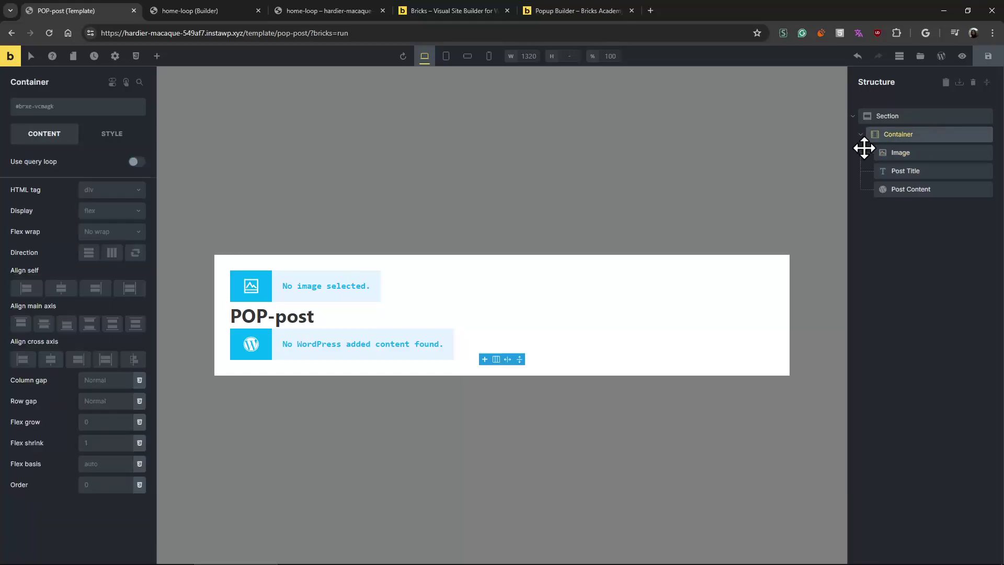
click(104, 380)
text(20)
click(107, 401)
text(20)
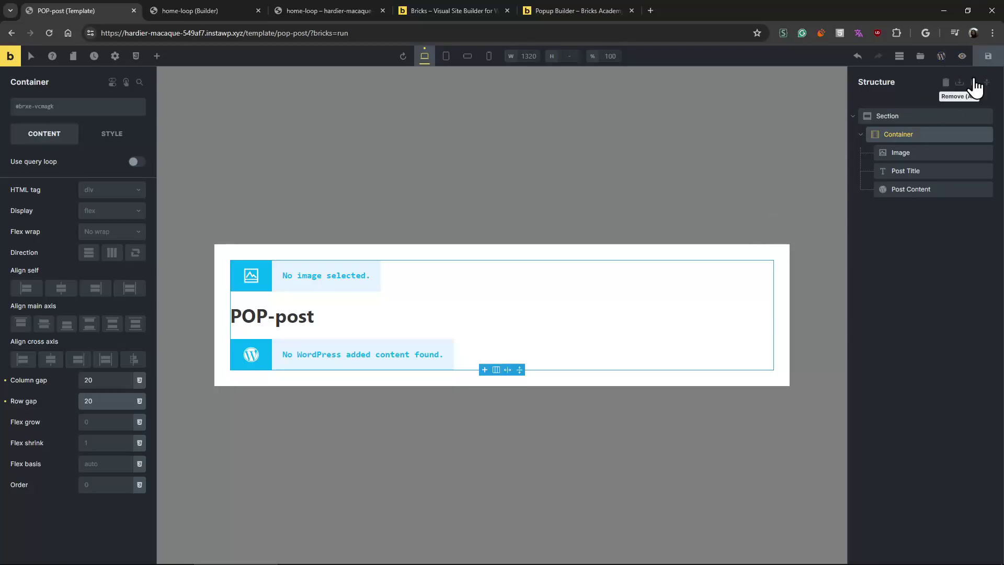
click(987, 58)
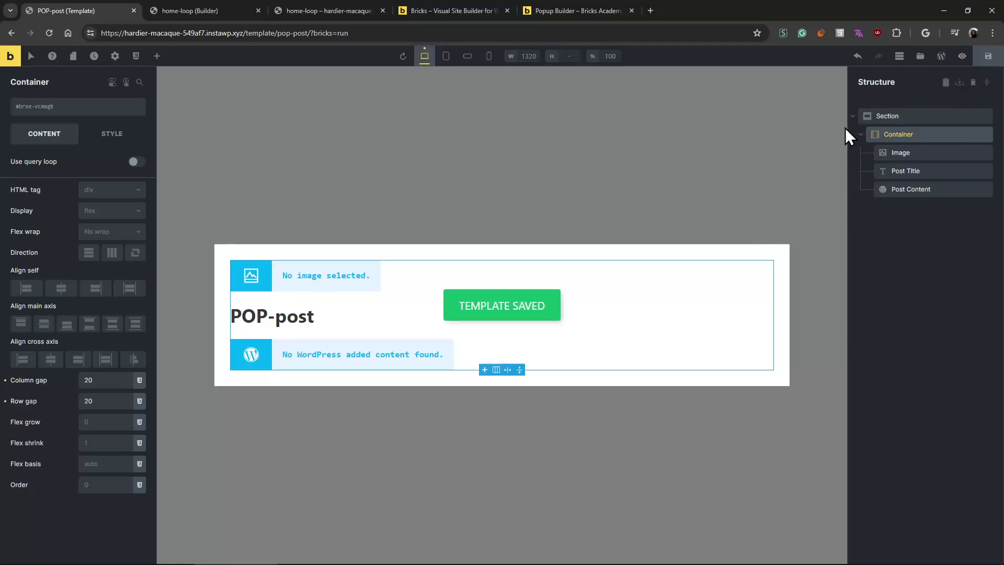
click(217, 17)
click(345, 4)
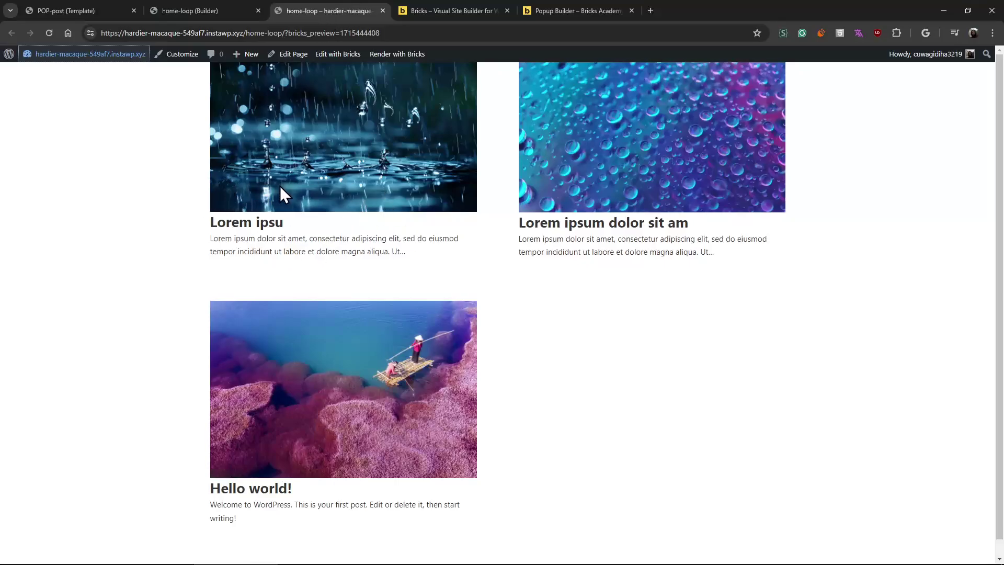
Step: Look over the two-column post grid in the preview, then go back to the home-loop builder tab
drag(247, 239, 331, 261)
click(329, 260)
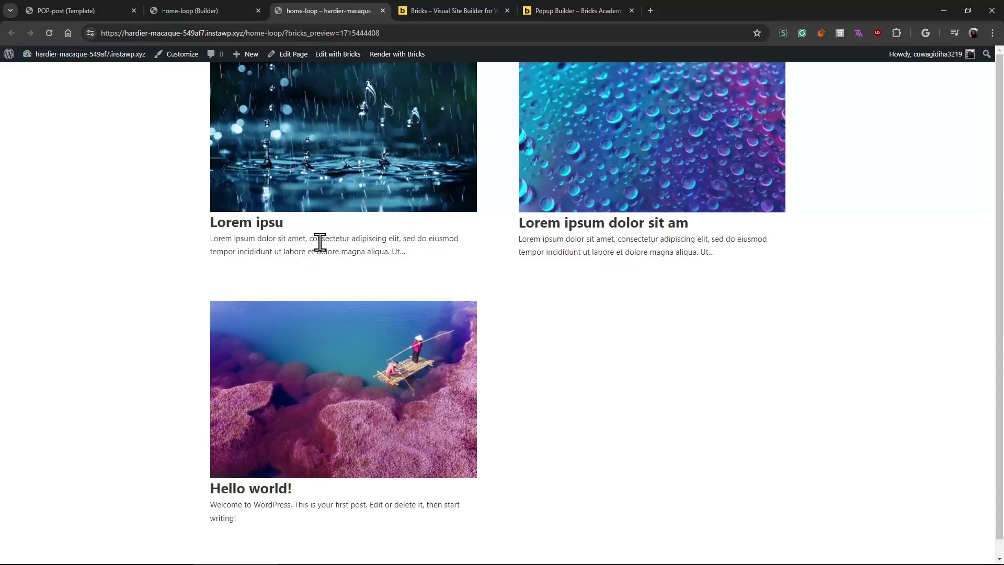
click(196, 14)
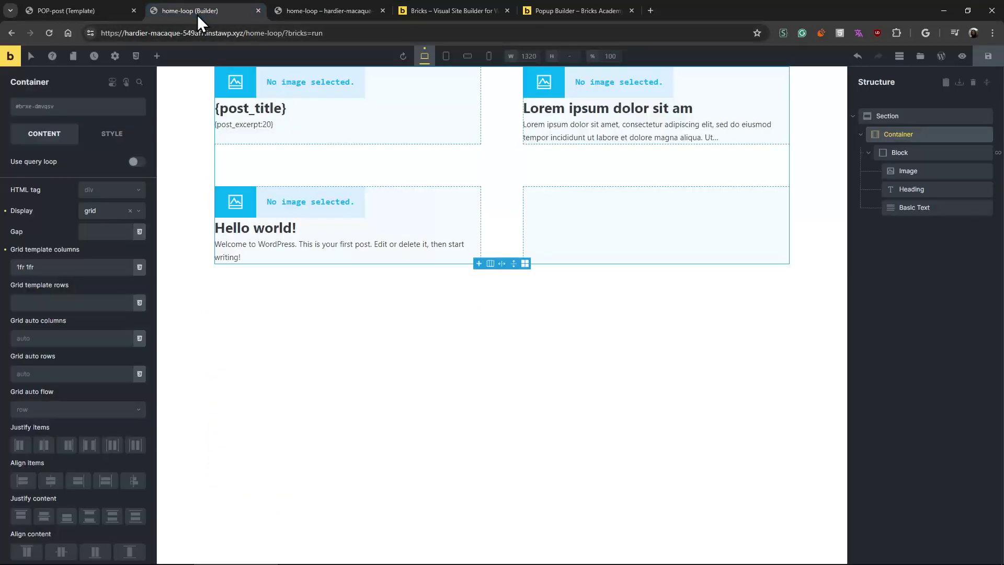
Step: Give the looped post Block a pointer cursor, save, and view the live home-loop page
click(934, 152)
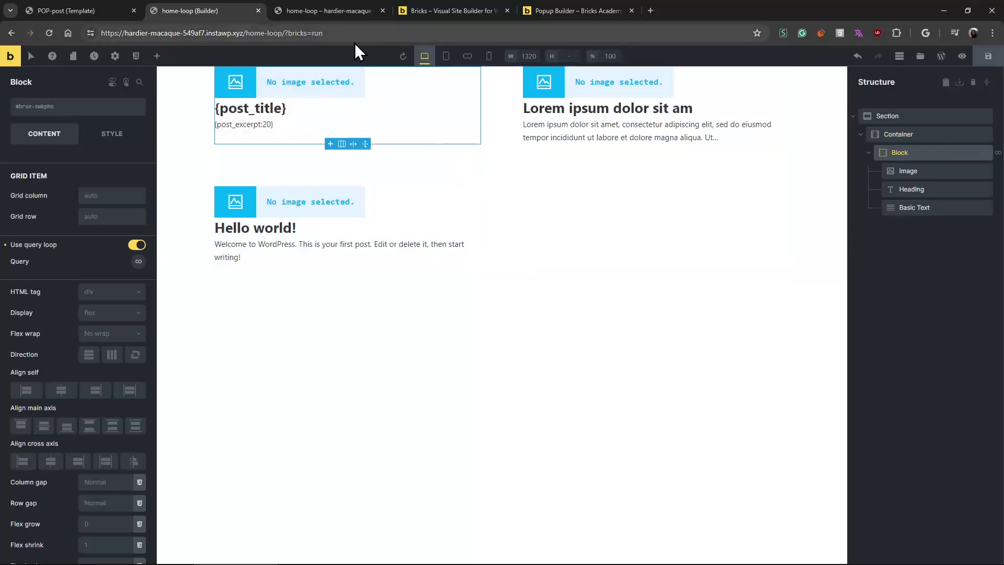
click(318, 83)
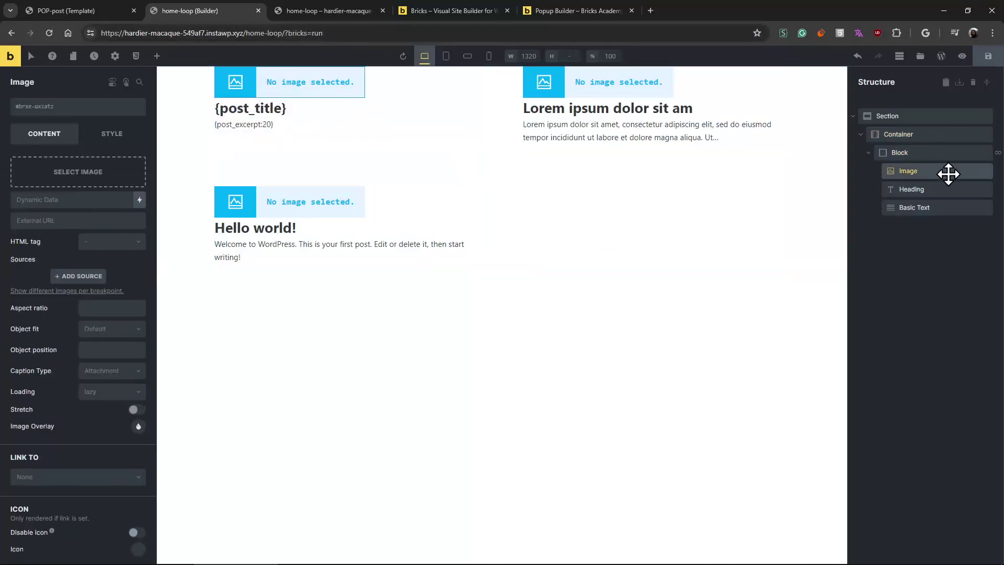
click(899, 154)
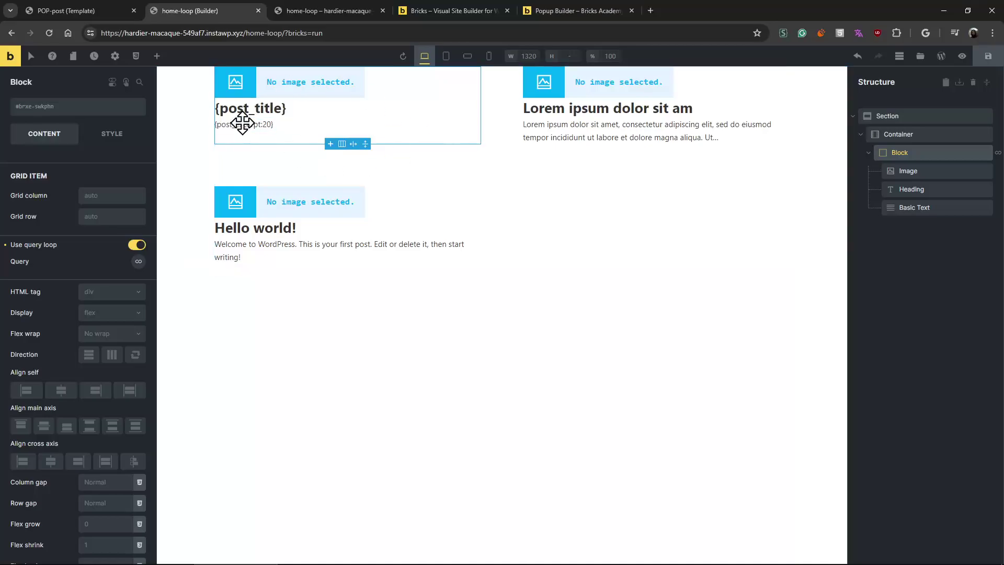
click(112, 134)
click(89, 172)
scroll(94, 361, down, 10)
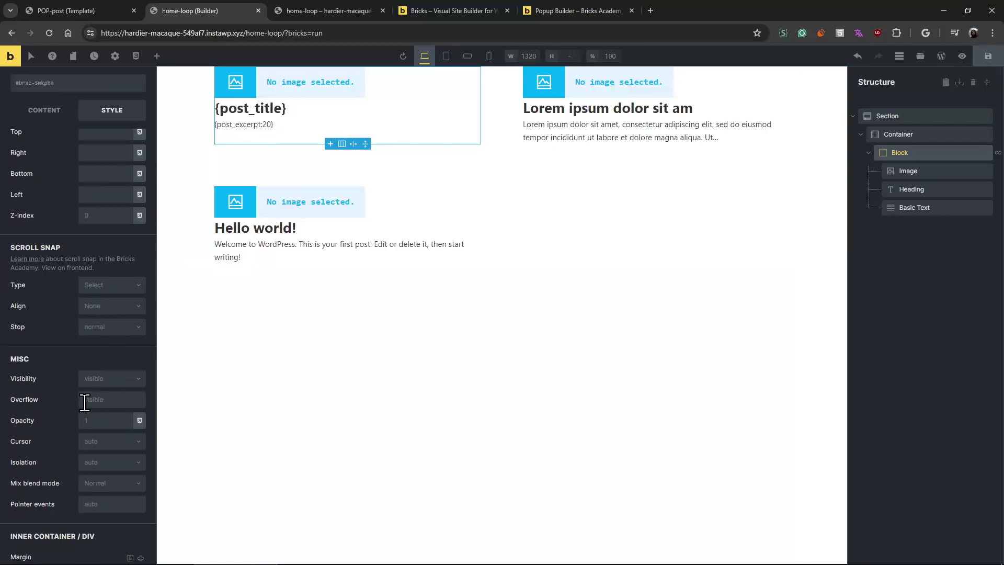
click(106, 442)
click(112, 551)
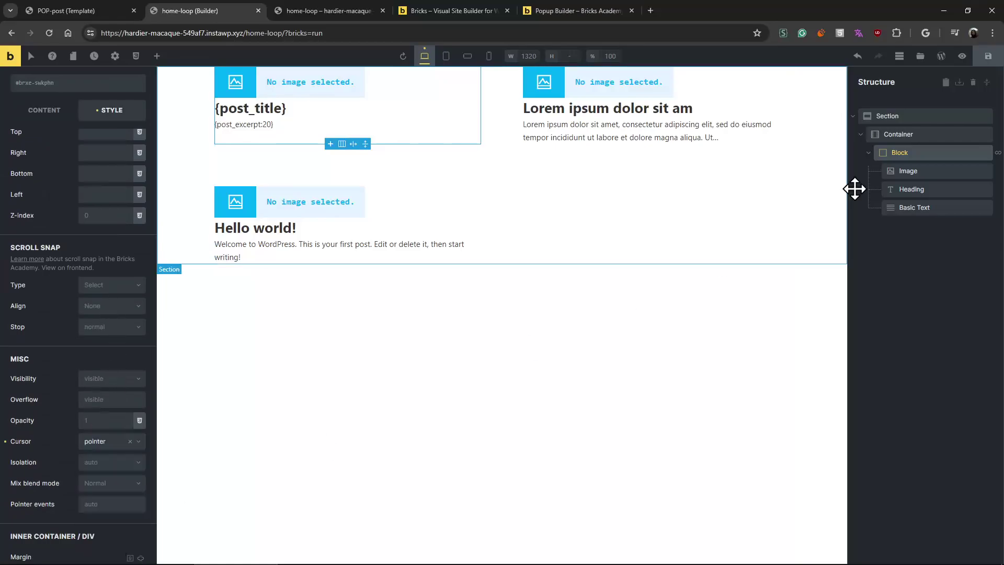
click(985, 64)
click(323, 12)
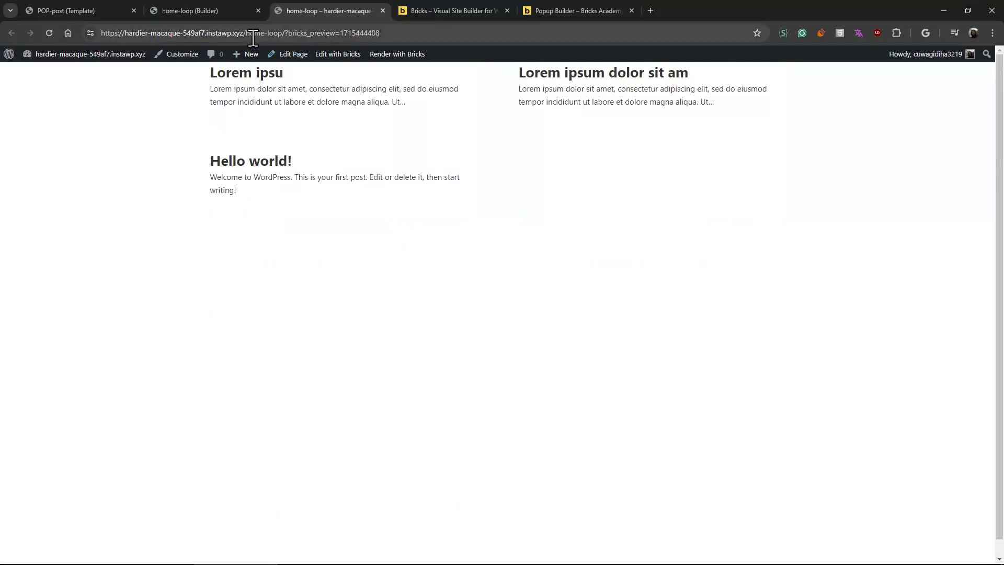
Step: Reload the live page without the preview query and save the builder changes
drag(286, 32, 471, 102)
key(BackSpace)
key(Return)
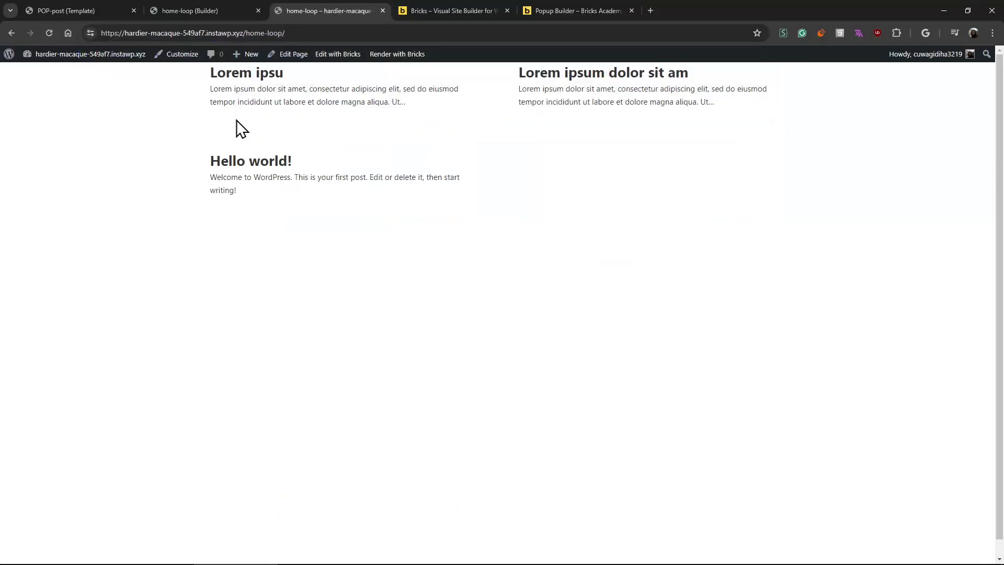
click(218, 10)
click(987, 56)
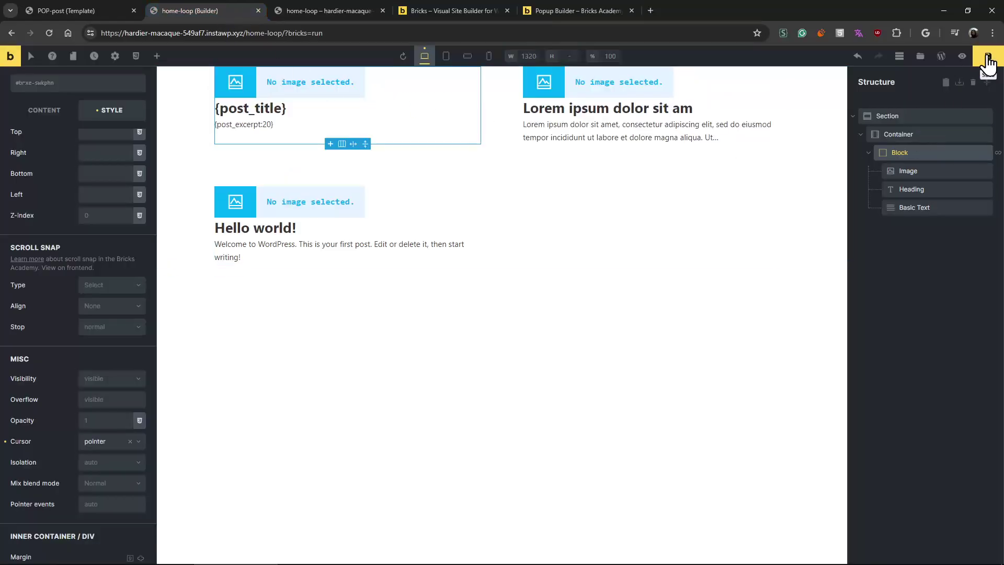
click(909, 264)
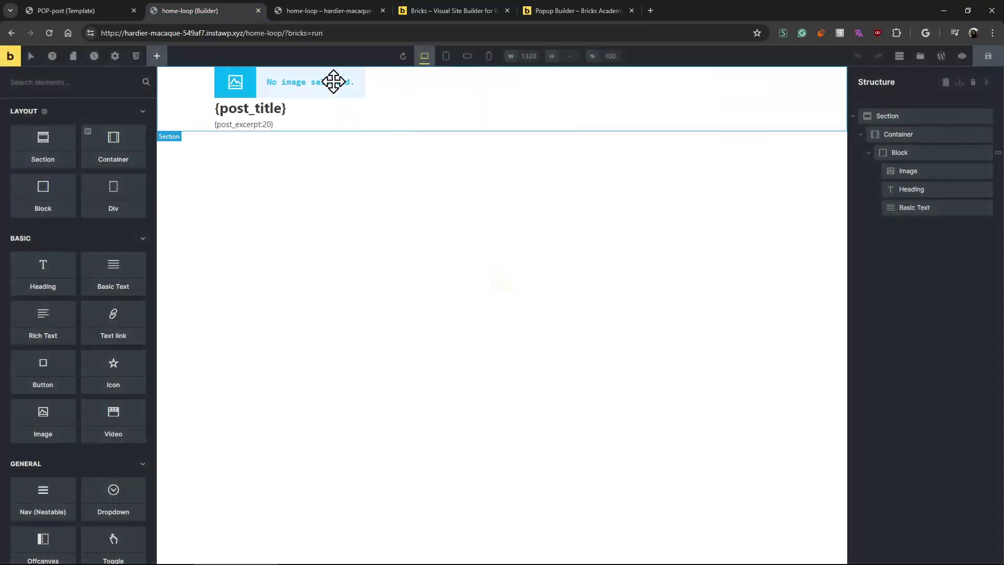
Step: Set the first card's image to the Featured image dynamic data and check the live page
click(339, 87)
click(324, 10)
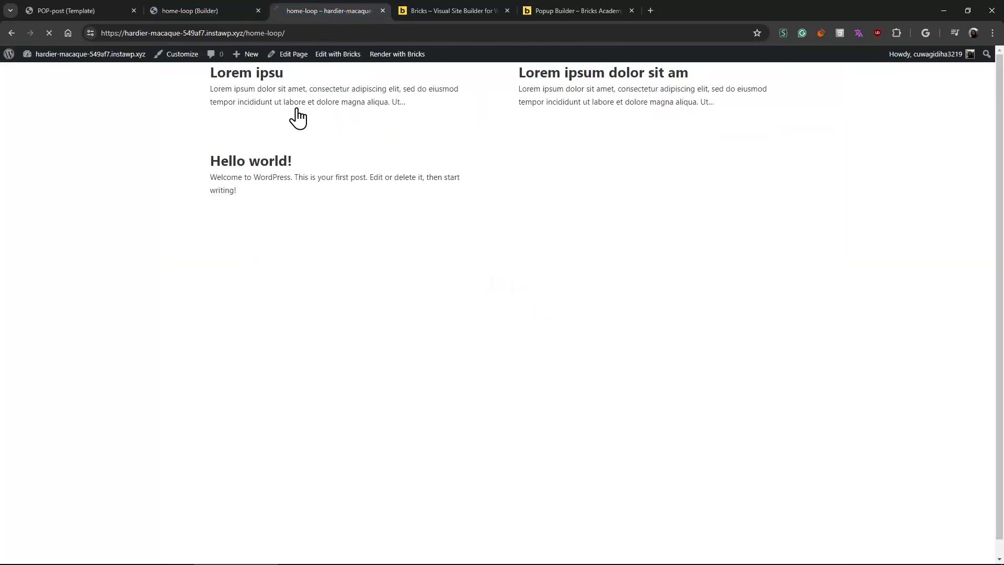
click(216, 19)
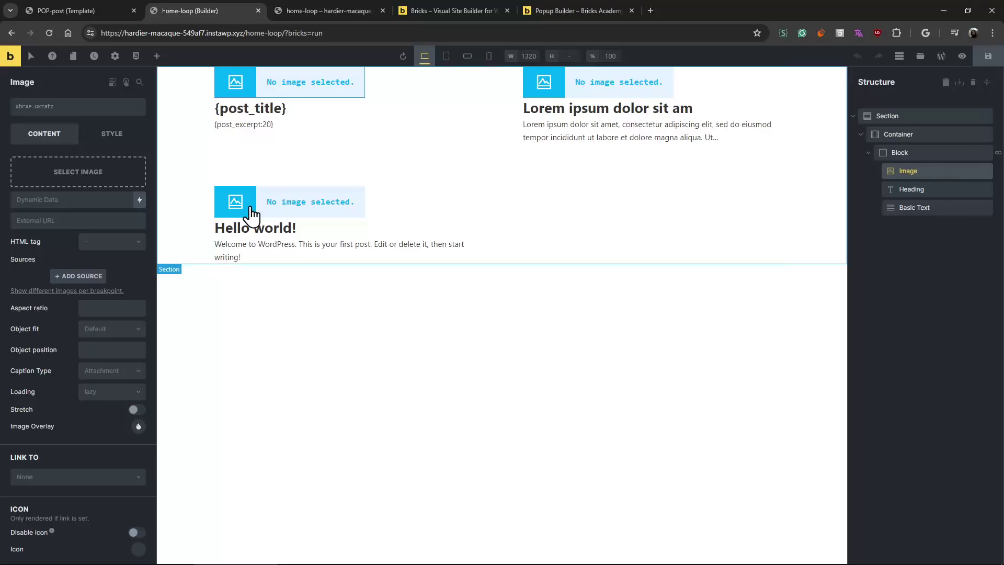
click(77, 199)
click(94, 202)
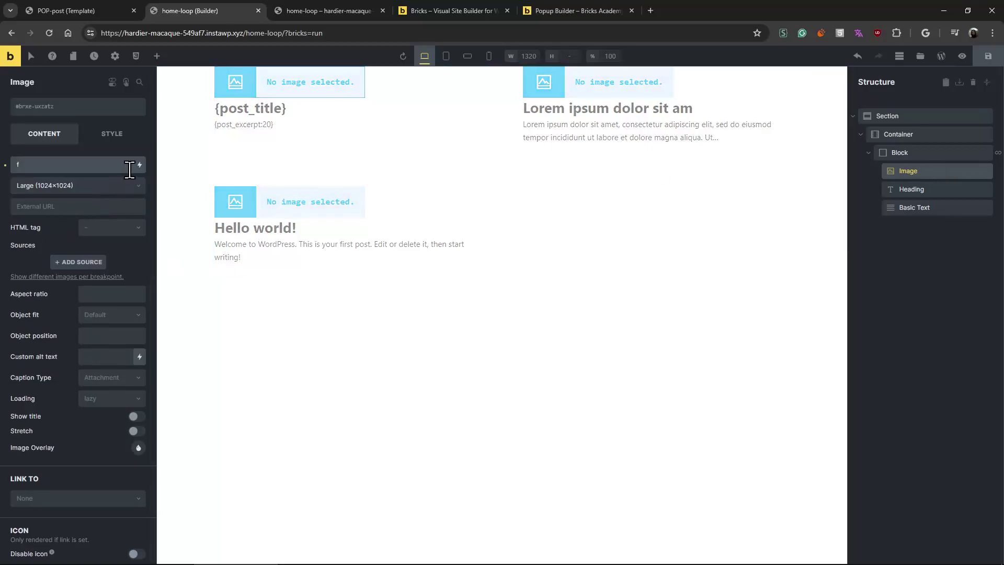
click(138, 193)
text(feat)
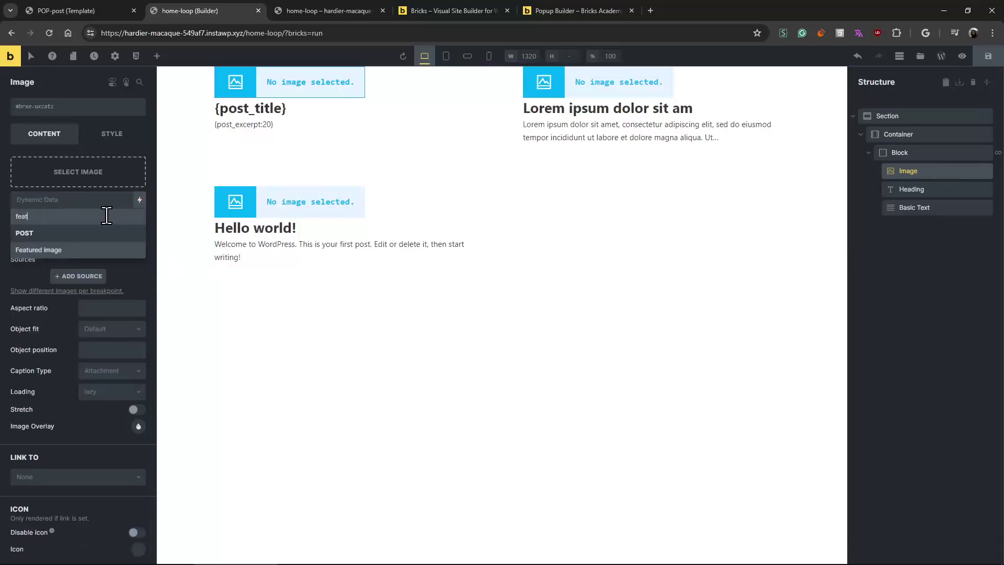
click(50, 249)
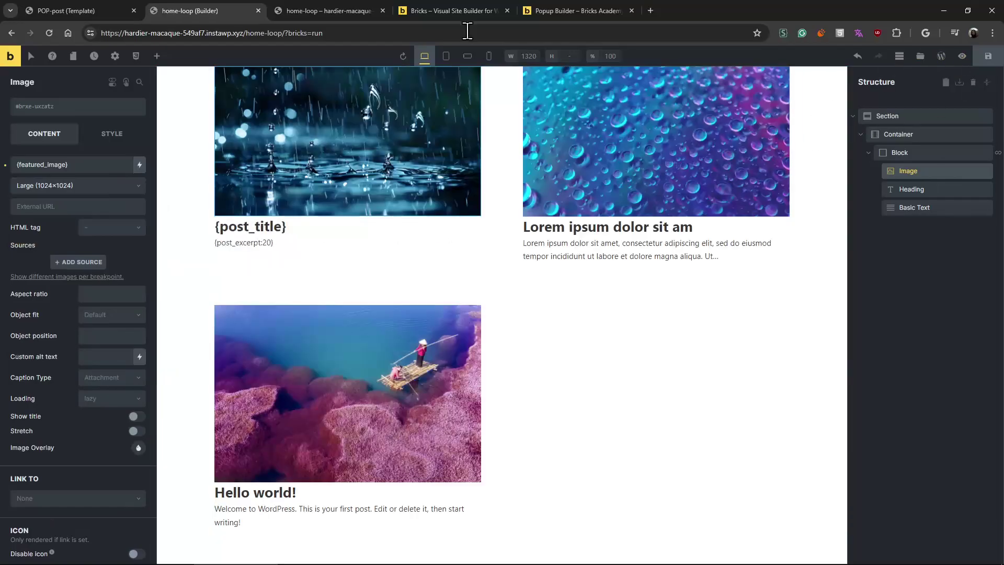
click(295, 10)
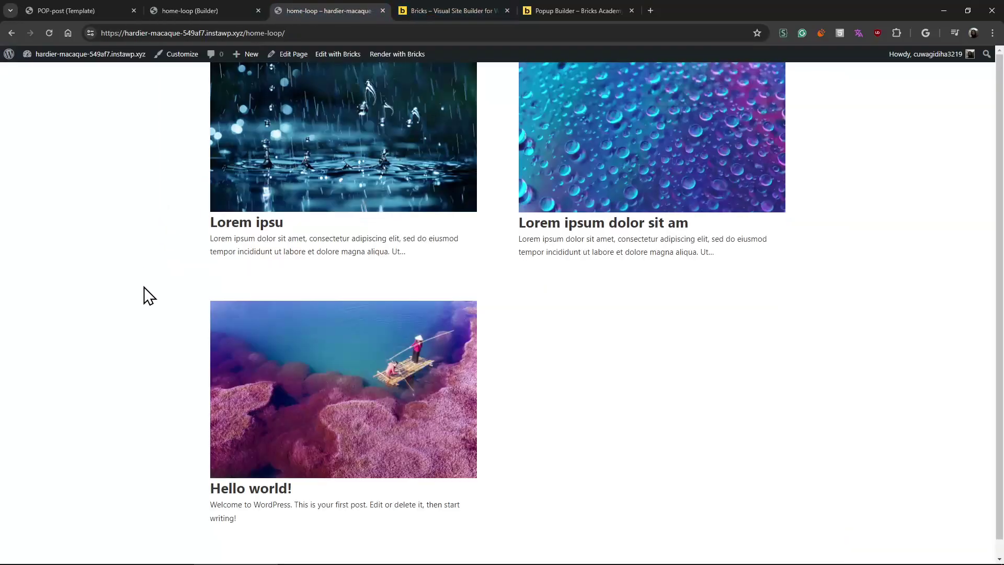
click(233, 15)
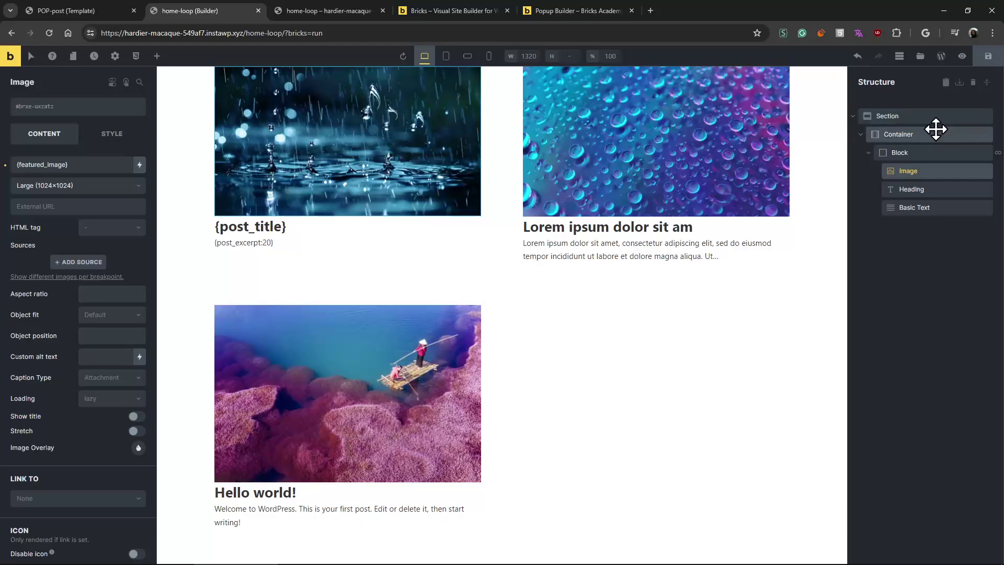
Step: Set the Section's top and bottom margins to 100, save, and reload the live page
click(925, 116)
click(112, 133)
click(31, 166)
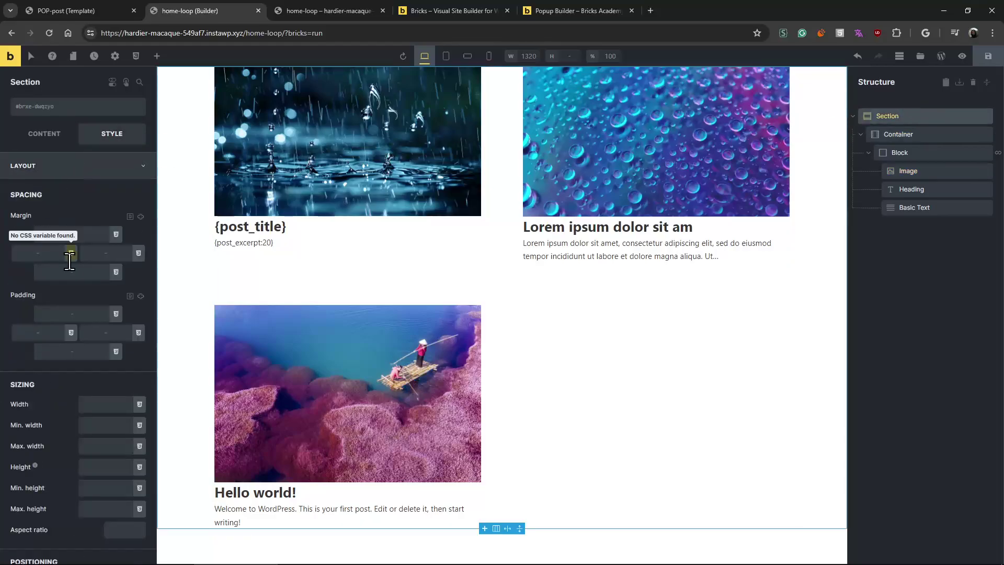
click(80, 234)
text(100)
click(83, 273)
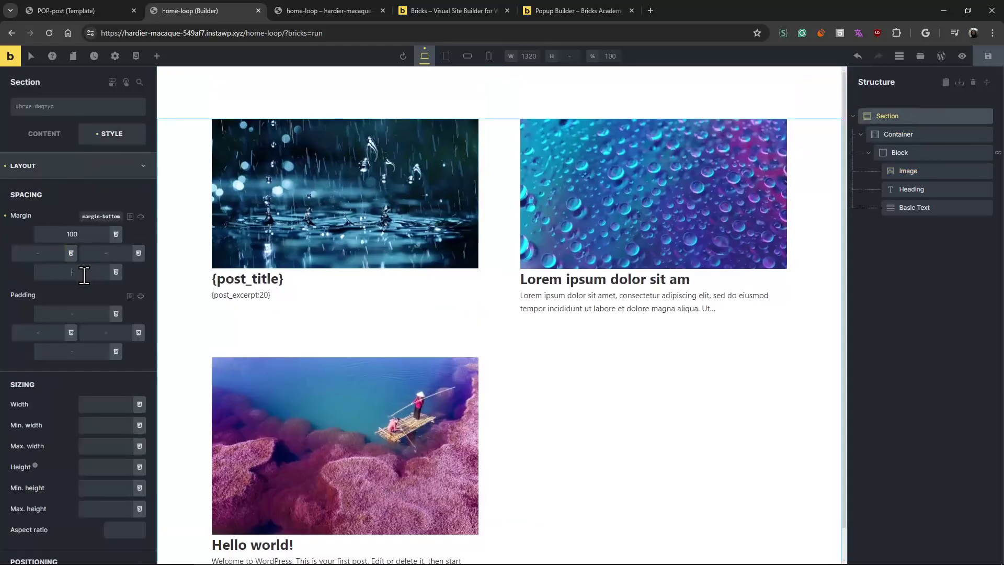
text(100)
key(ctrl+s)
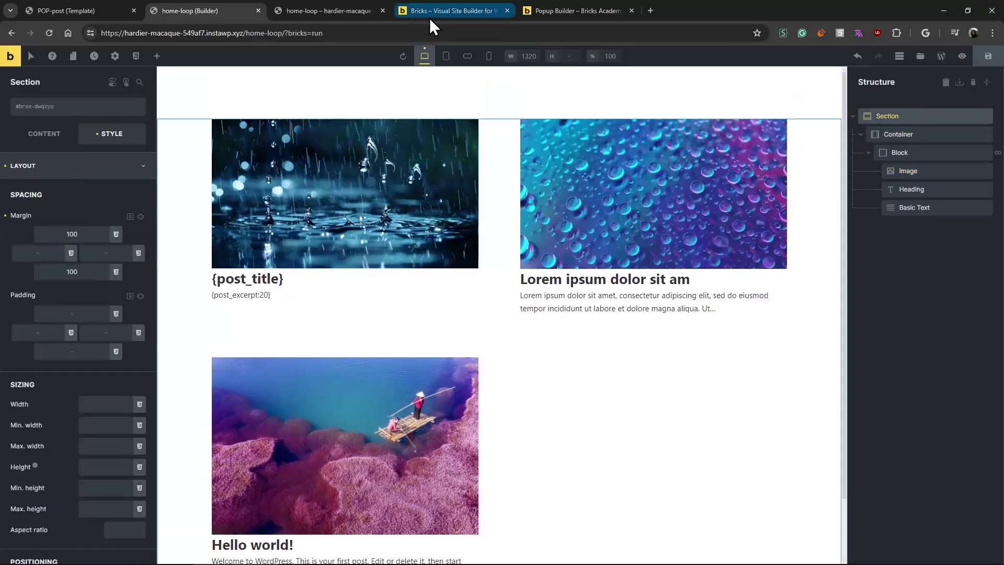
click(329, 11)
key(F5)
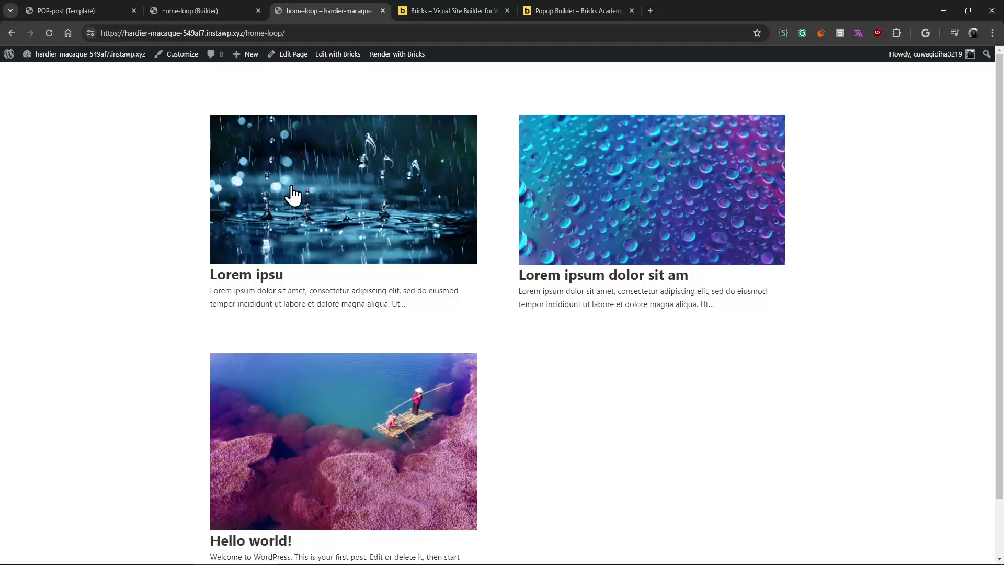
click(200, 10)
Step: Add a Click interaction with the Start animation action to the looped Block
click(909, 152)
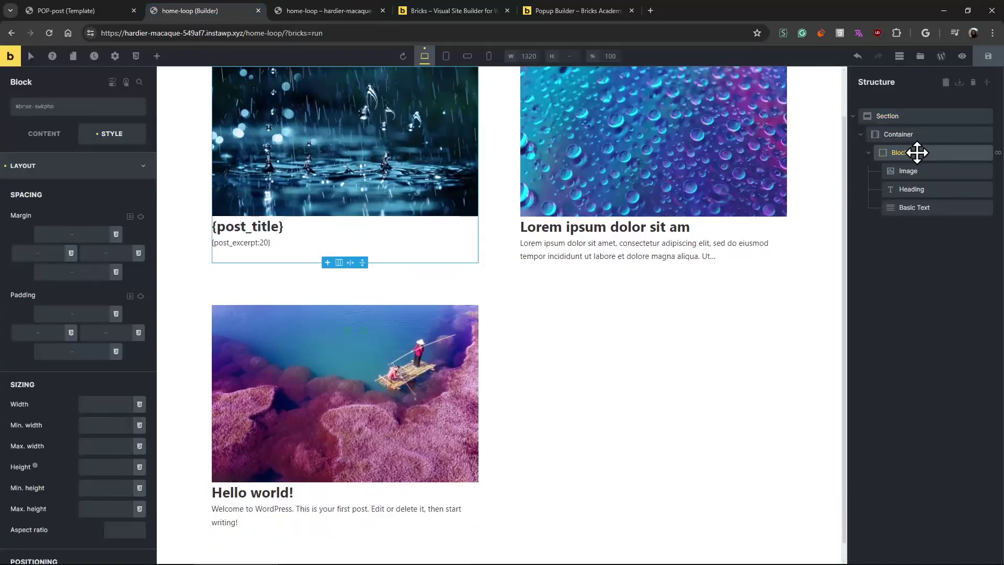
click(126, 84)
click(128, 112)
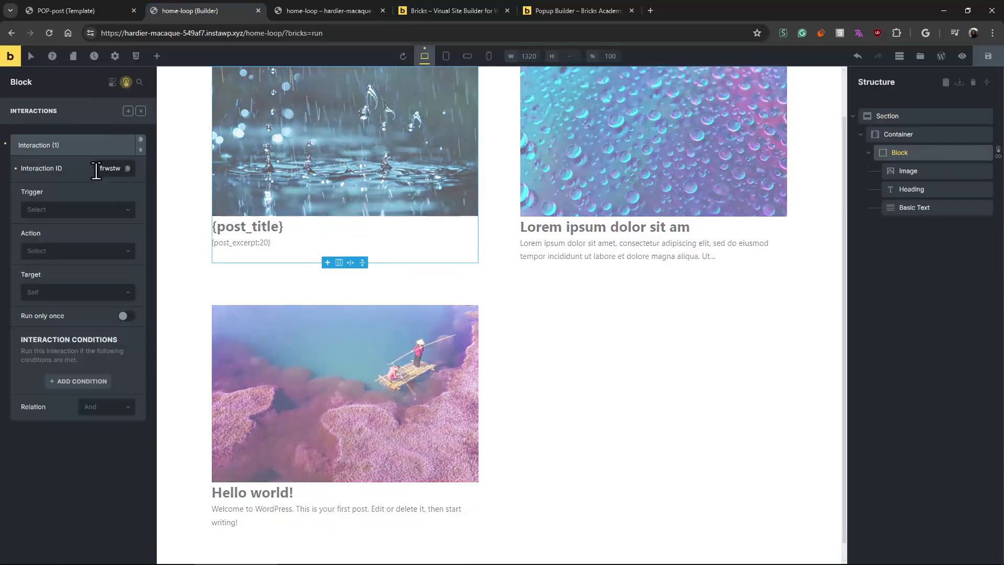
click(81, 210)
click(59, 244)
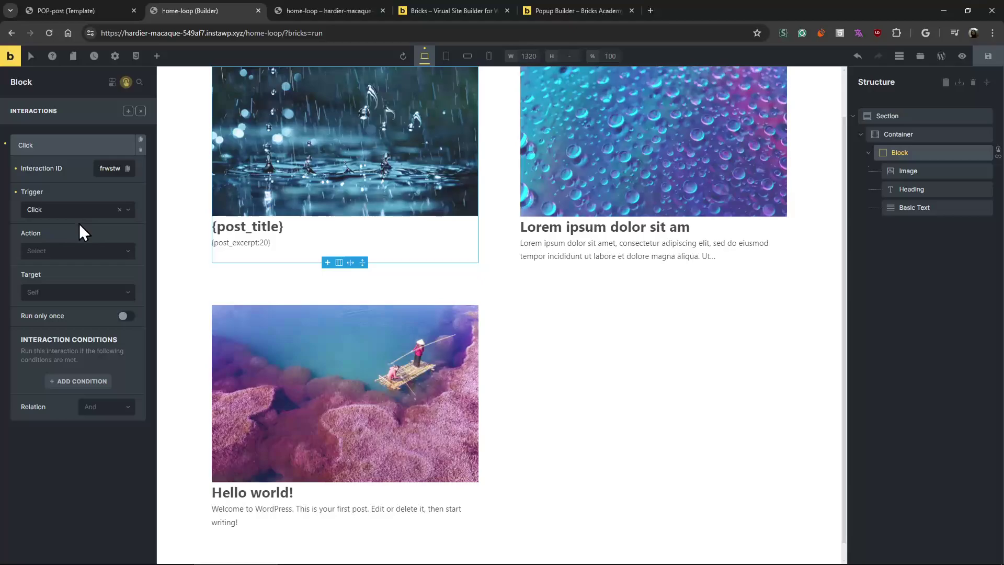
click(67, 251)
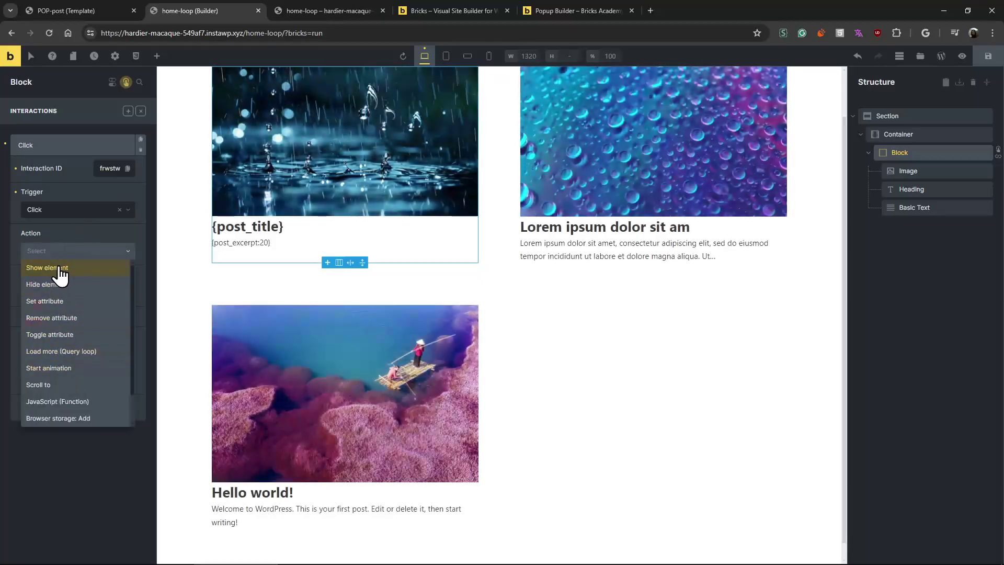
click(62, 368)
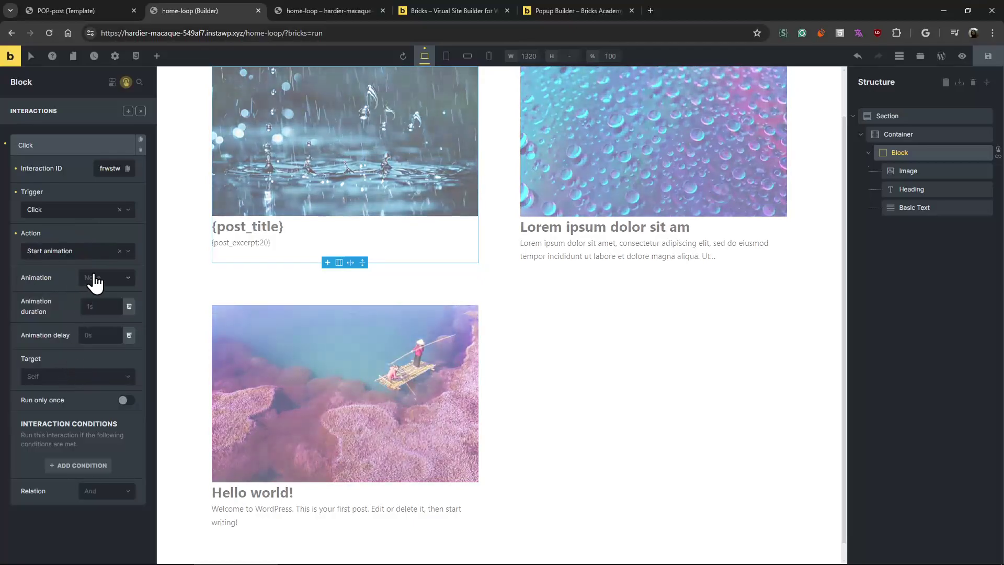
Step: Set the animation to slideInUp at 0.3s targeting the POP-post popup, and save
click(94, 280)
text(sli)
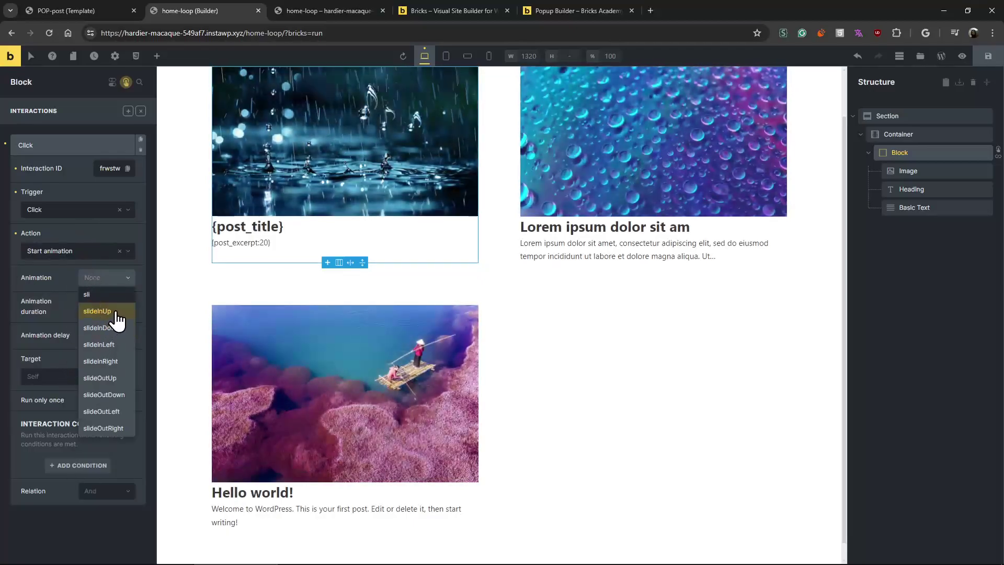
click(115, 312)
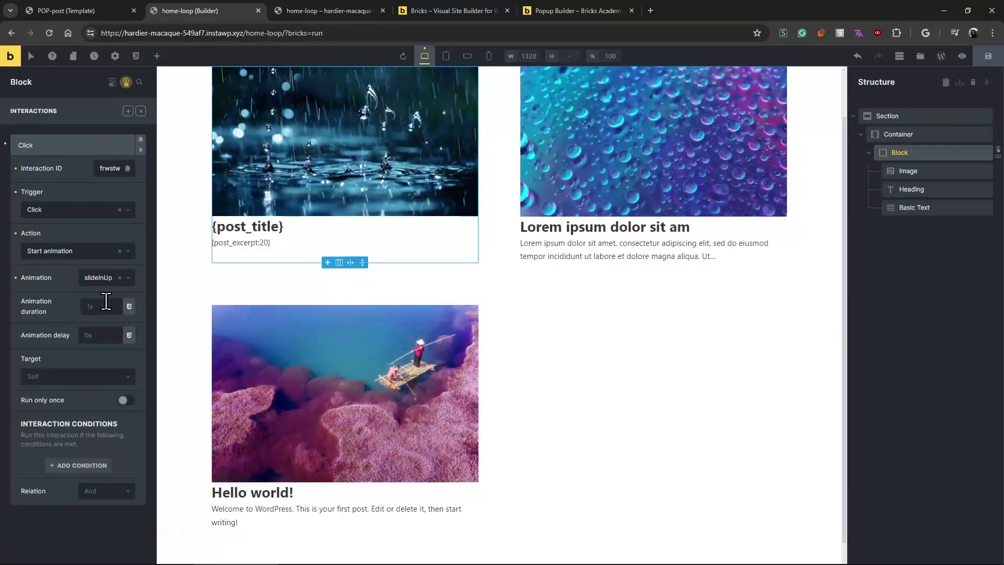
text(s)
click(74, 376)
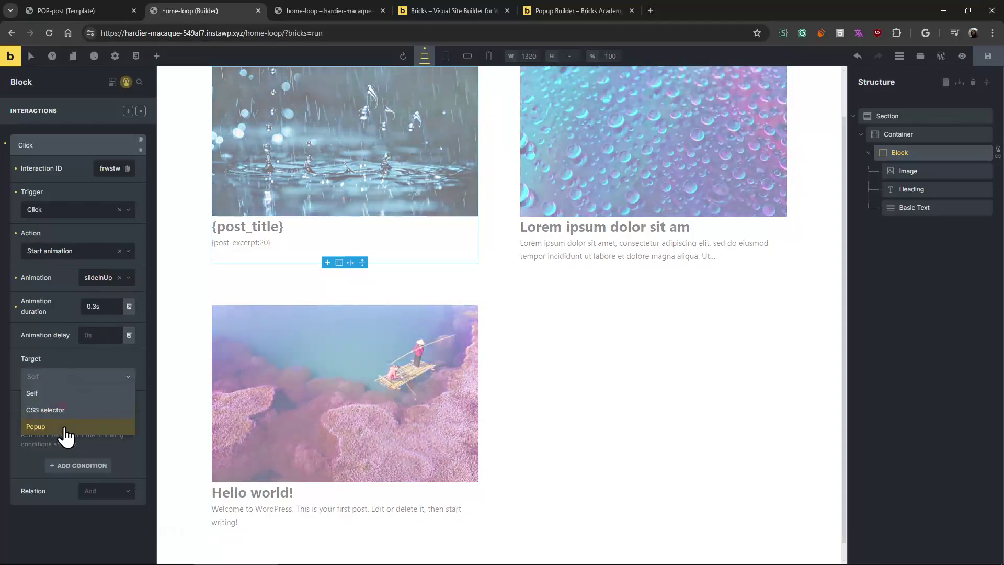
click(69, 426)
click(73, 418)
click(78, 452)
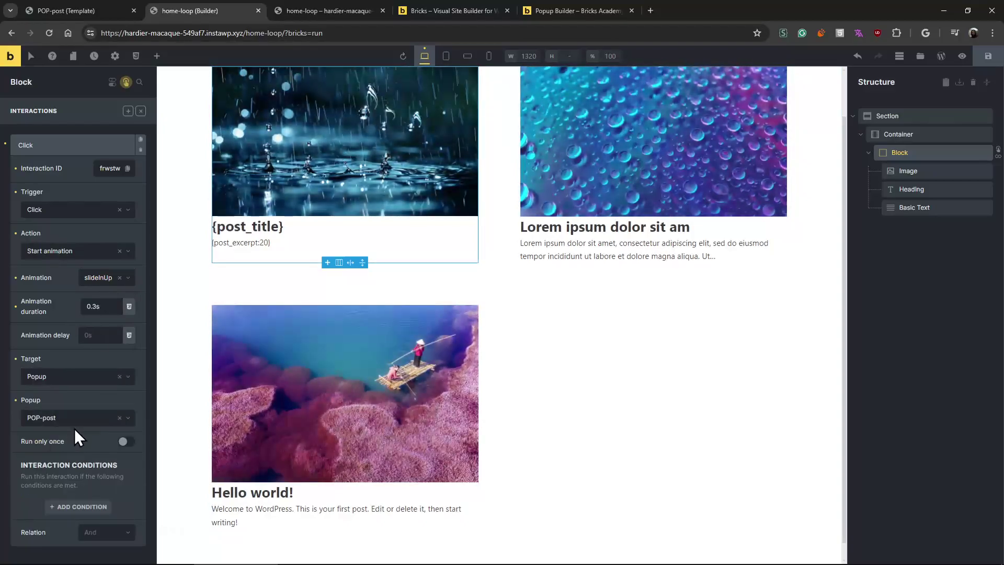
click(985, 58)
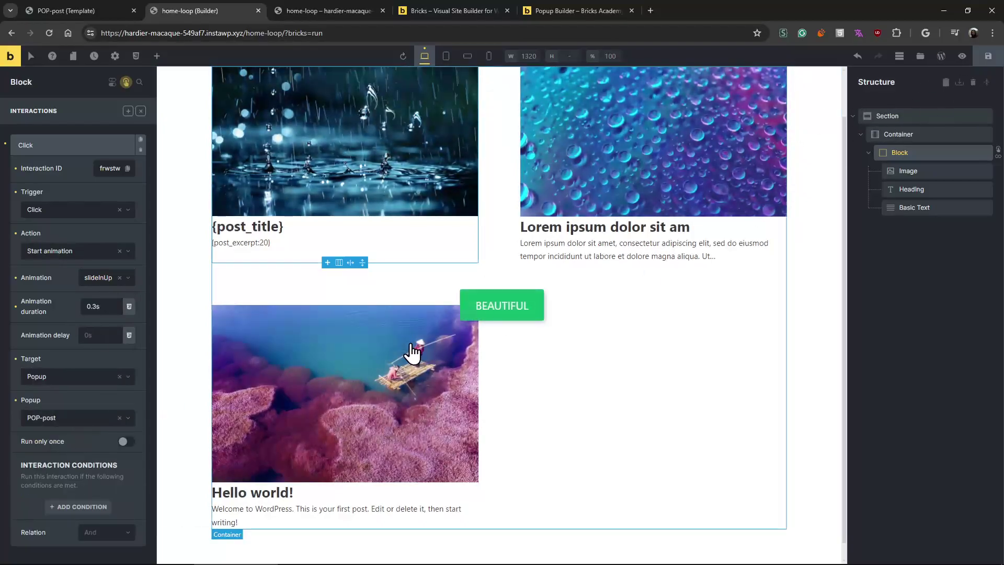
Step: View the live home-loop page, then go back to the POP-post popup template
click(333, 11)
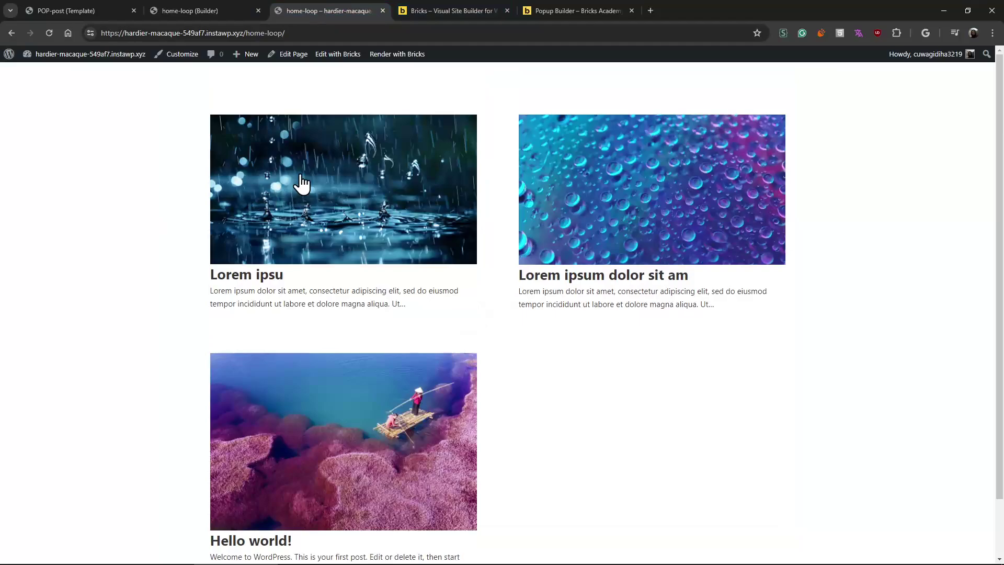
click(70, 9)
Step: Add an Entire website display condition to the POP-post template and save it
click(124, 60)
click(79, 164)
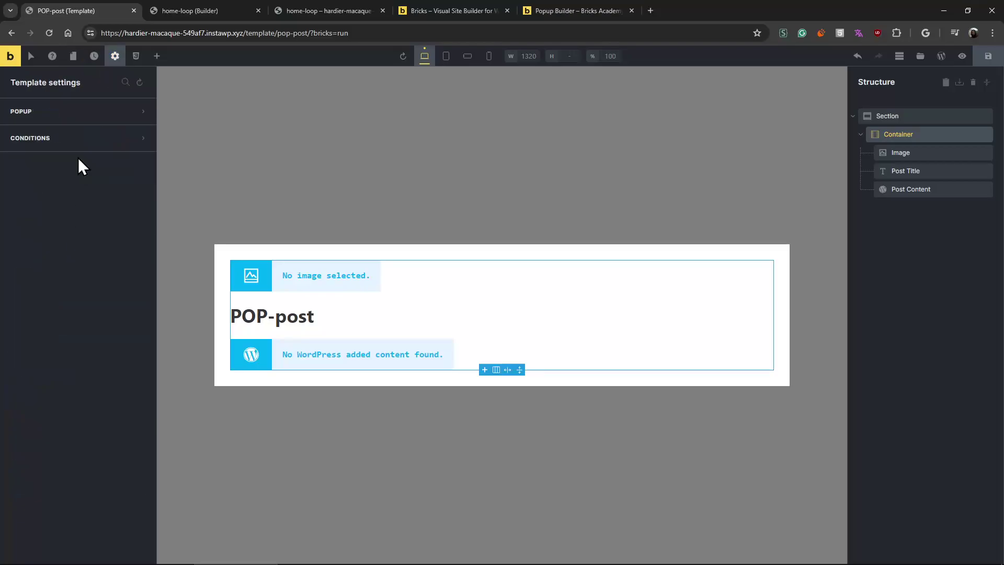
click(65, 138)
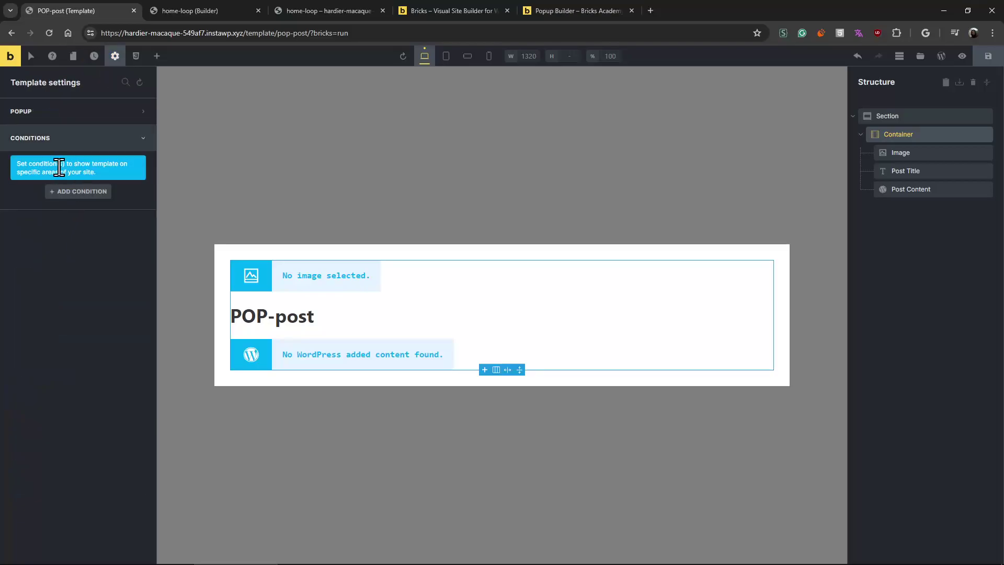
triple_click(32, 167)
click(71, 192)
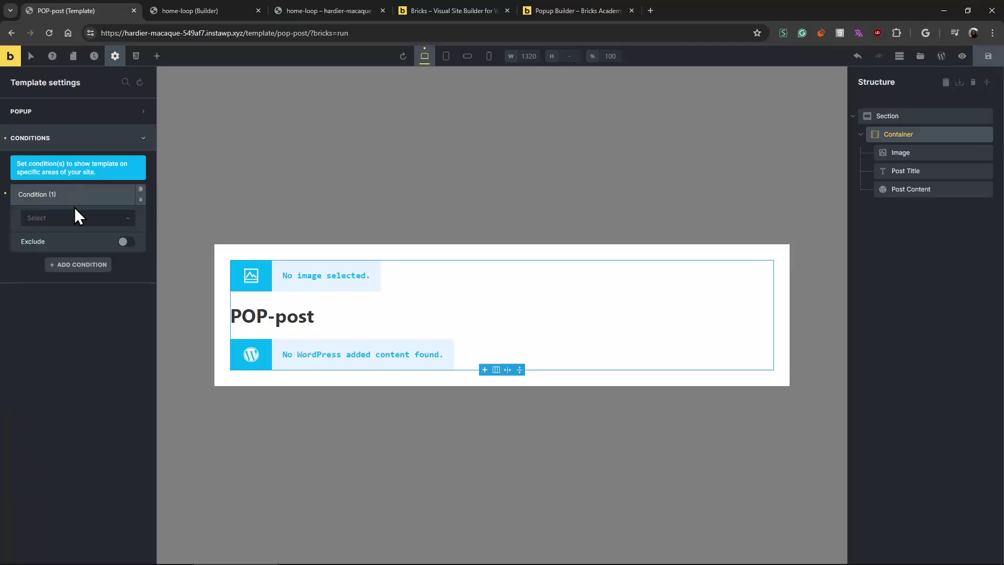
click(74, 219)
click(47, 234)
click(73, 219)
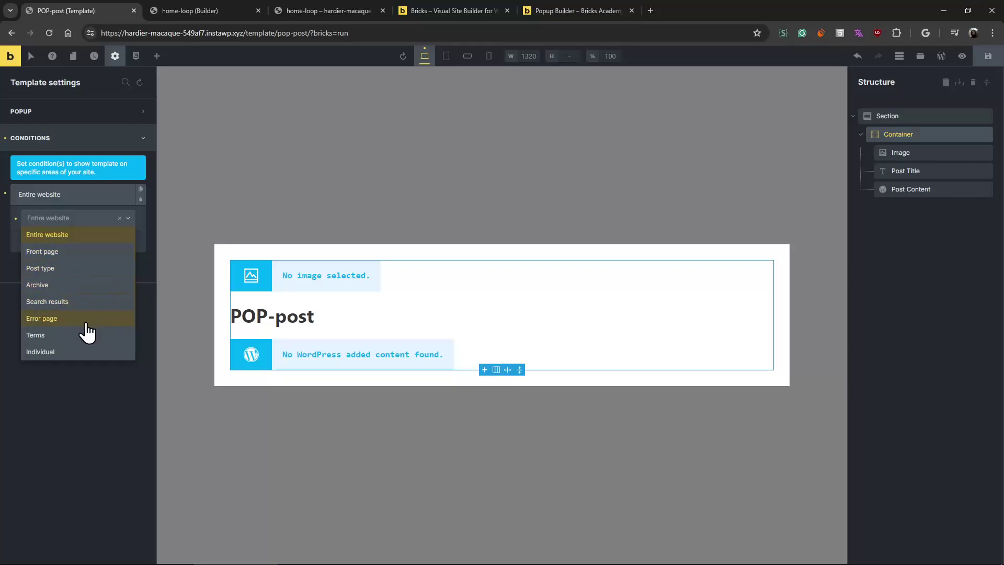
click(67, 235)
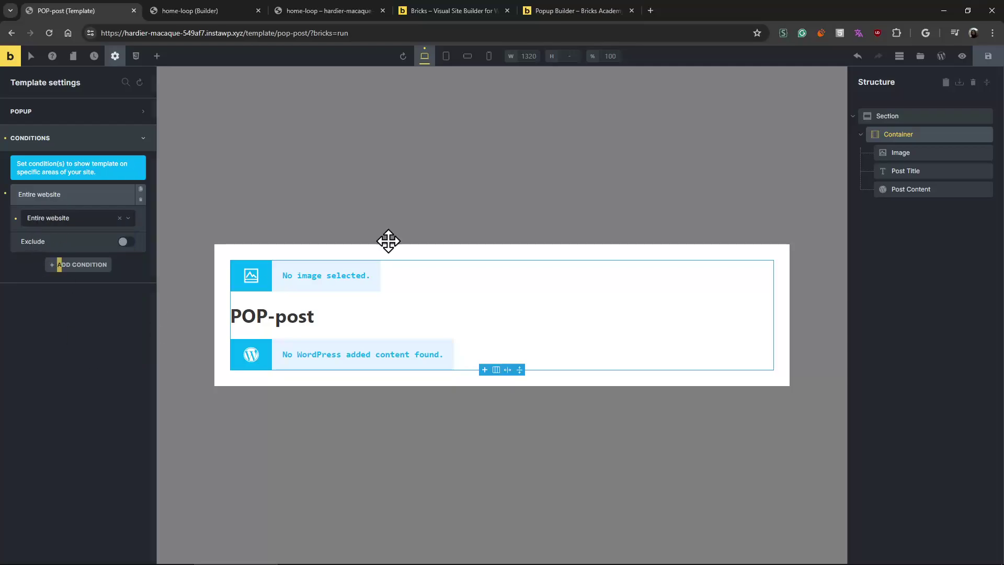
click(988, 56)
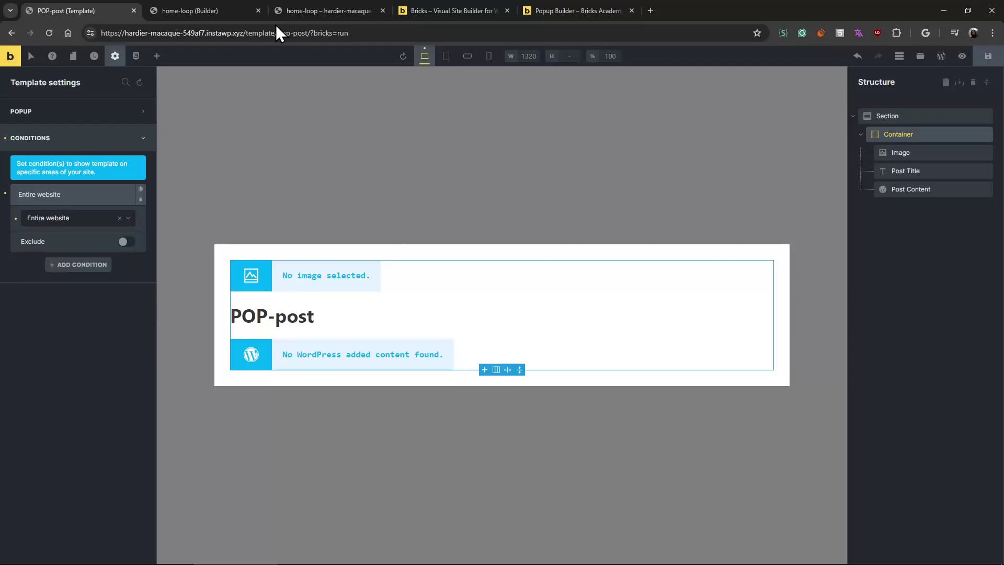
click(199, 7)
Step: Open, close and reopen the first post's popup on the live page; it shows only 'home-loop'
click(324, 8)
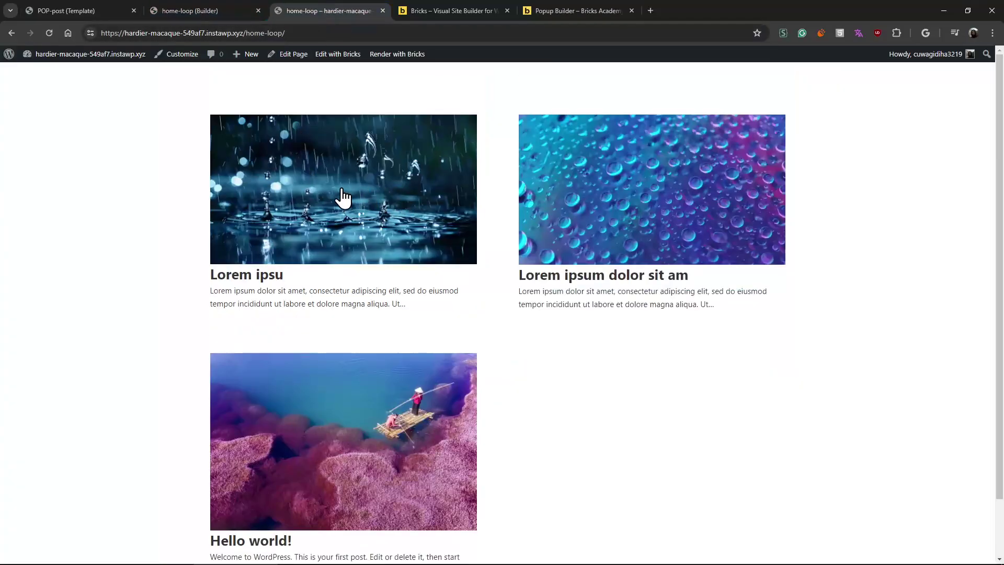
click(311, 183)
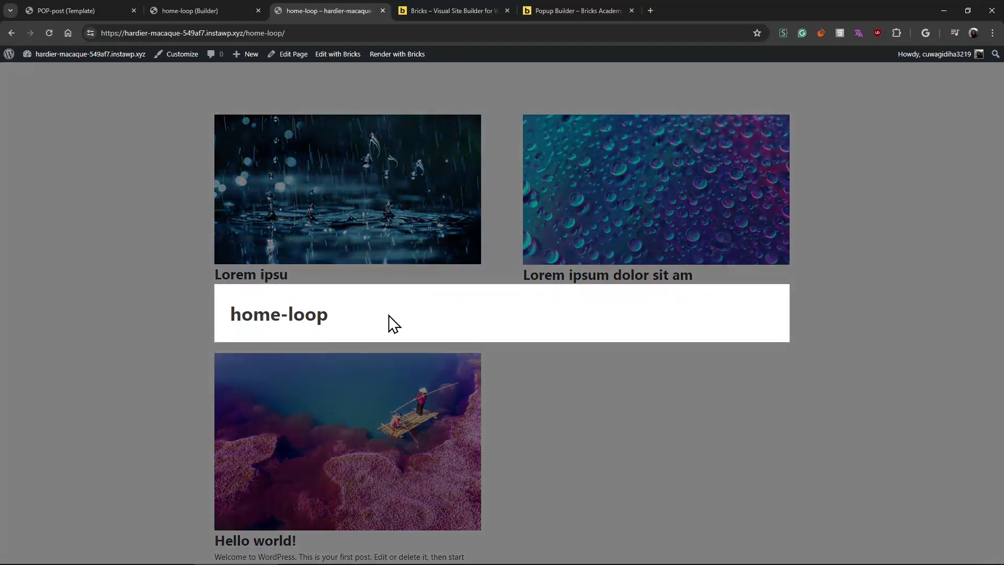
drag(275, 311, 179, 321)
click(179, 320)
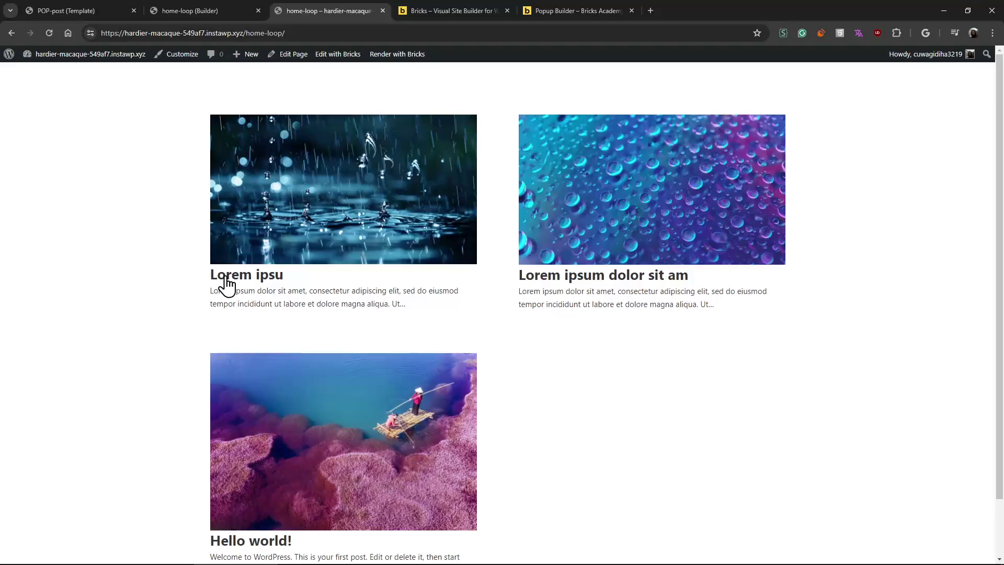
click(299, 237)
click(327, 310)
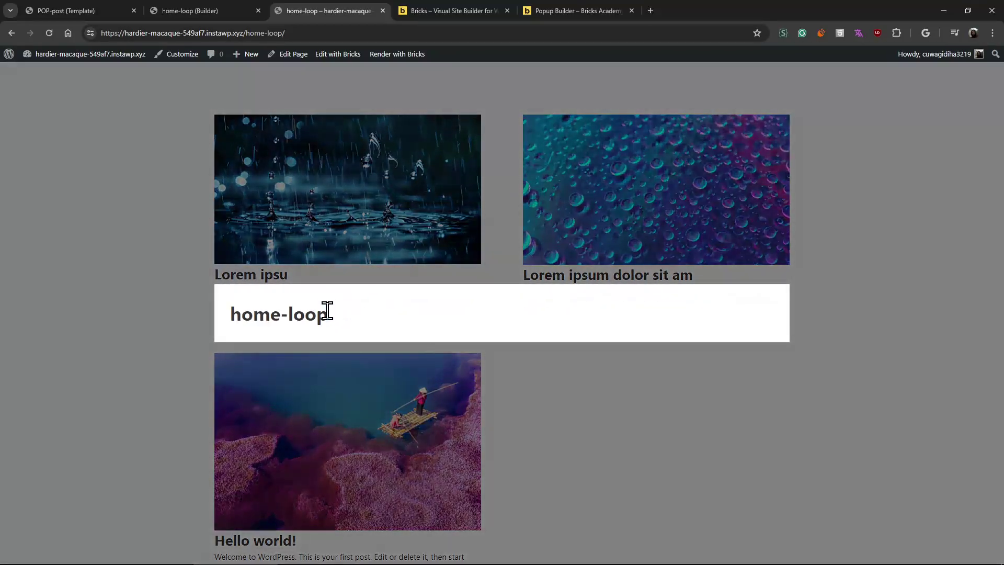
click(208, 10)
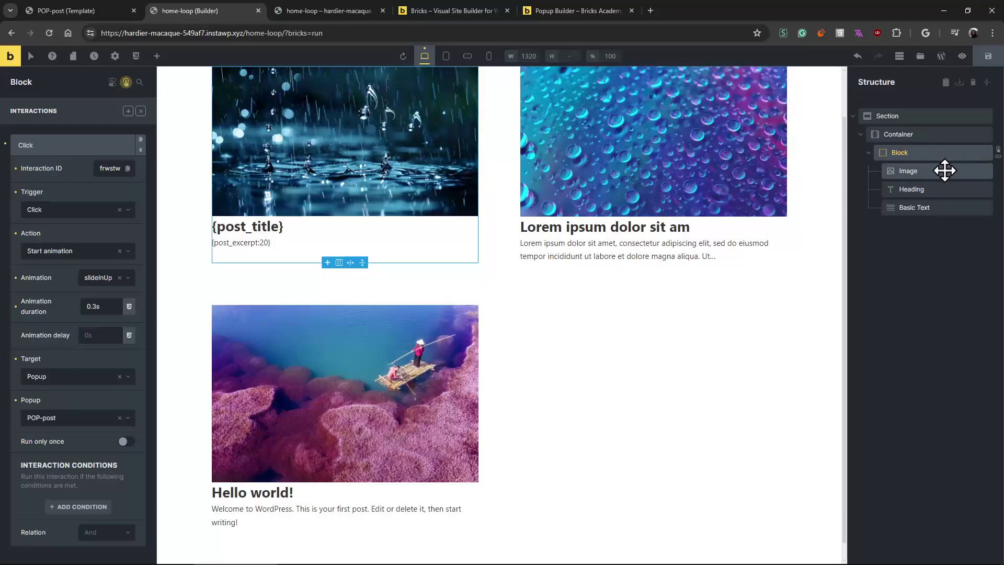
Step: Insert a Template element set to POP-post inside the looped post Block
click(126, 82)
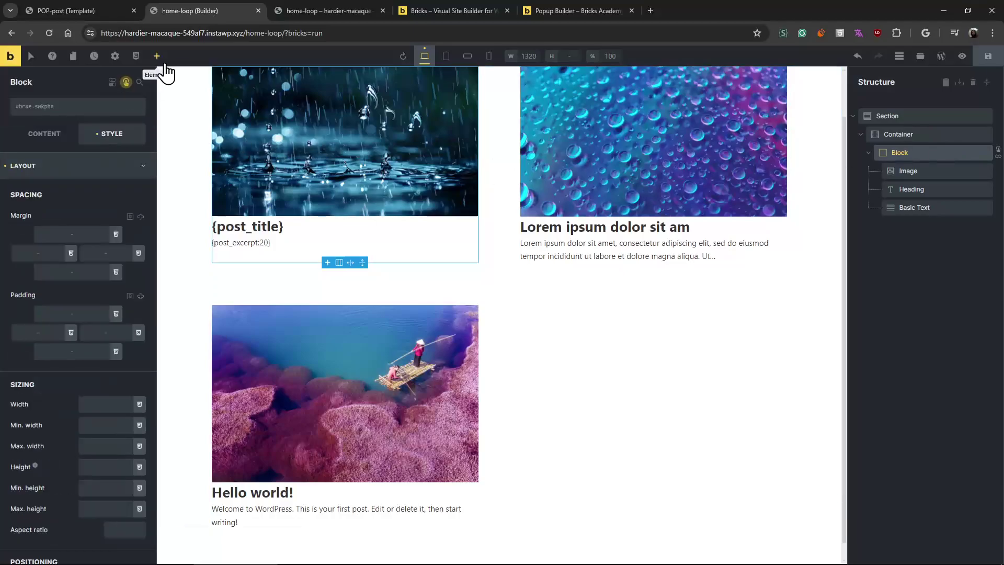
click(163, 65)
click(89, 82)
text(temp)
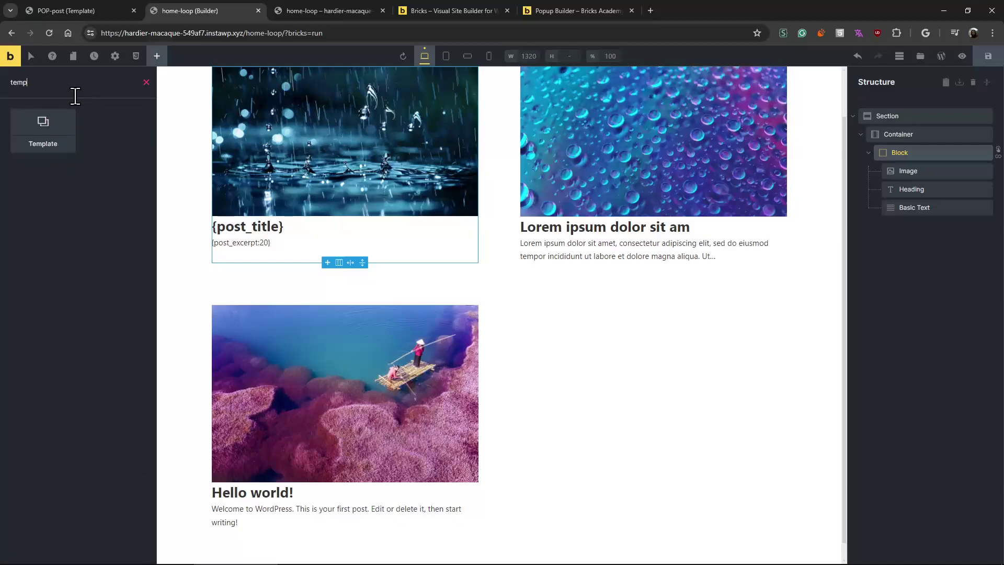
drag(37, 137, 910, 164)
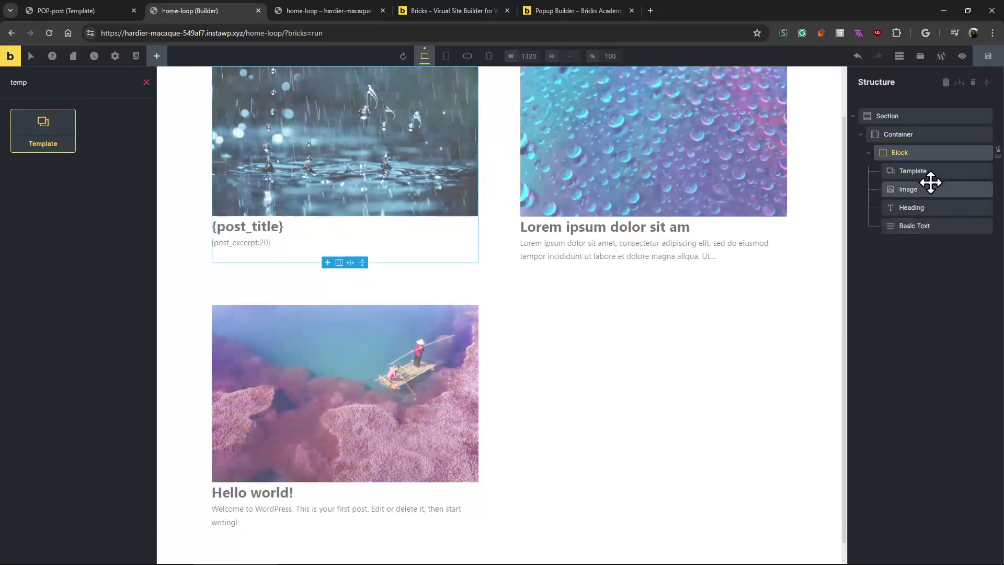
click(61, 178)
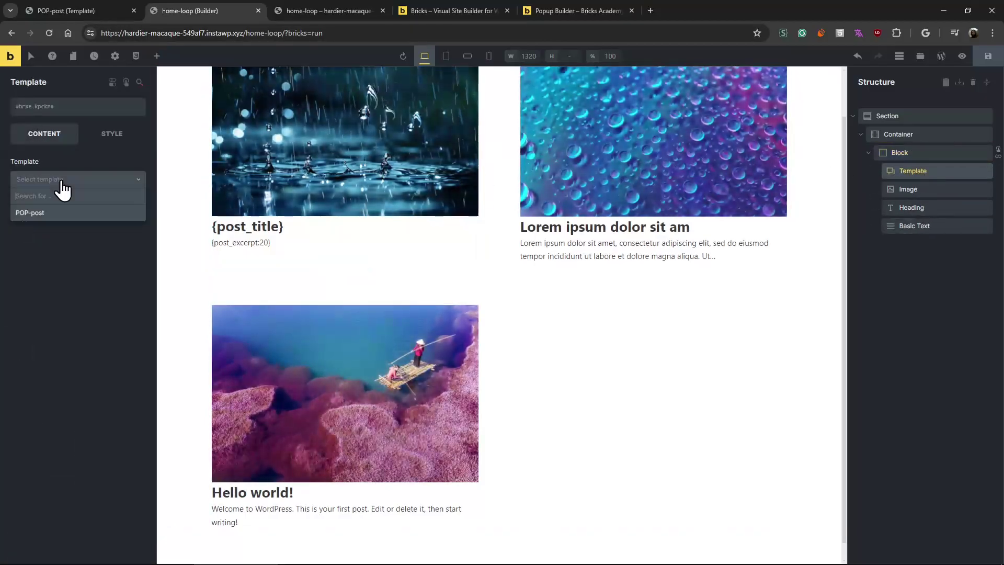
click(65, 214)
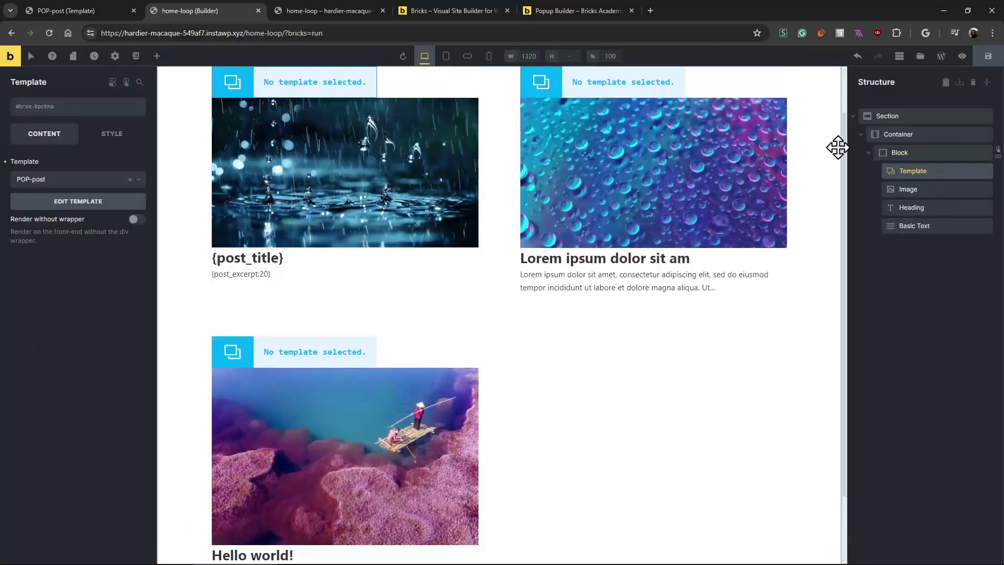
Step: Save the home-loop page and reload the live page
click(980, 65)
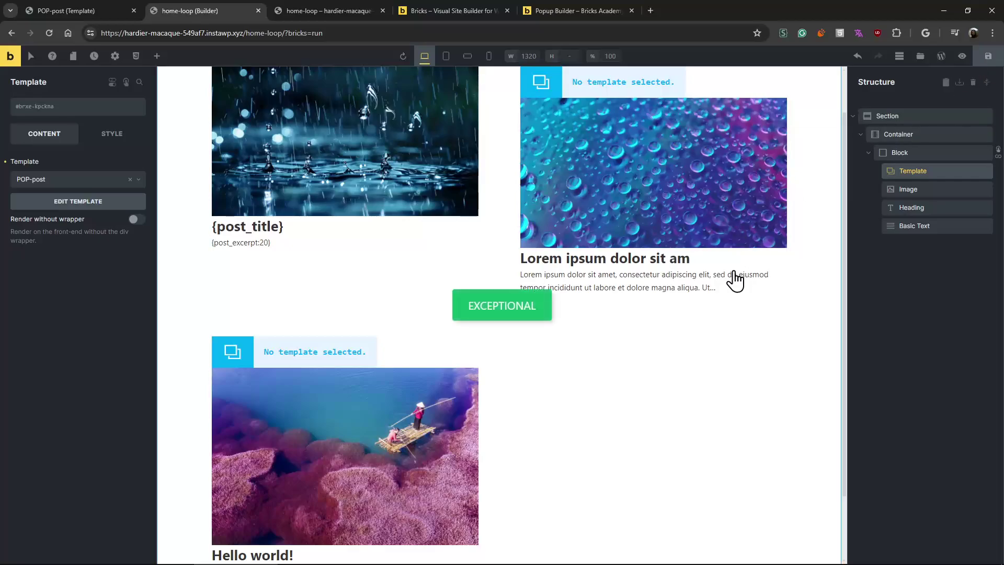
click(317, 17)
key(F5)
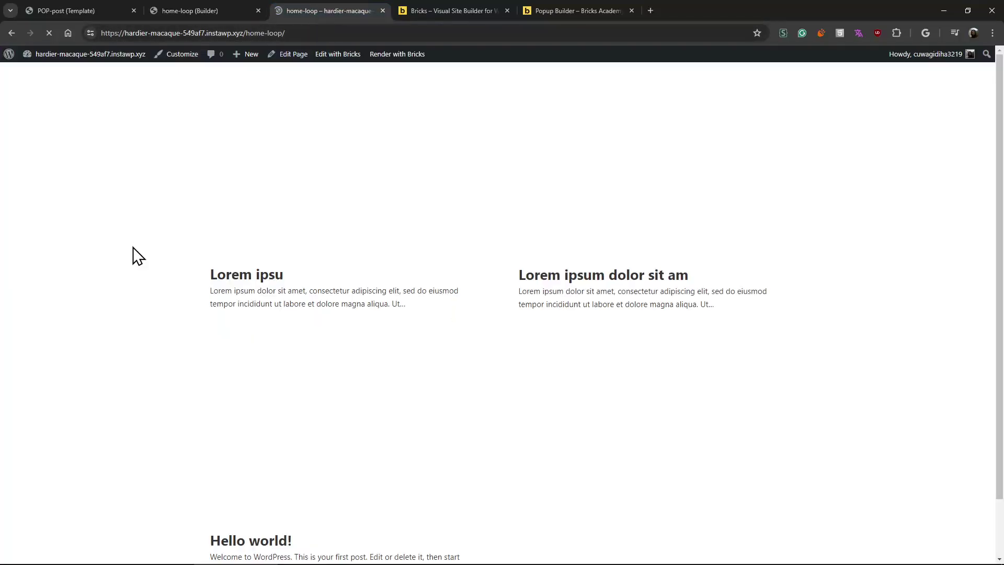
Step: Open and scroll through the popups of the two Lorem ipsum posts
click(306, 216)
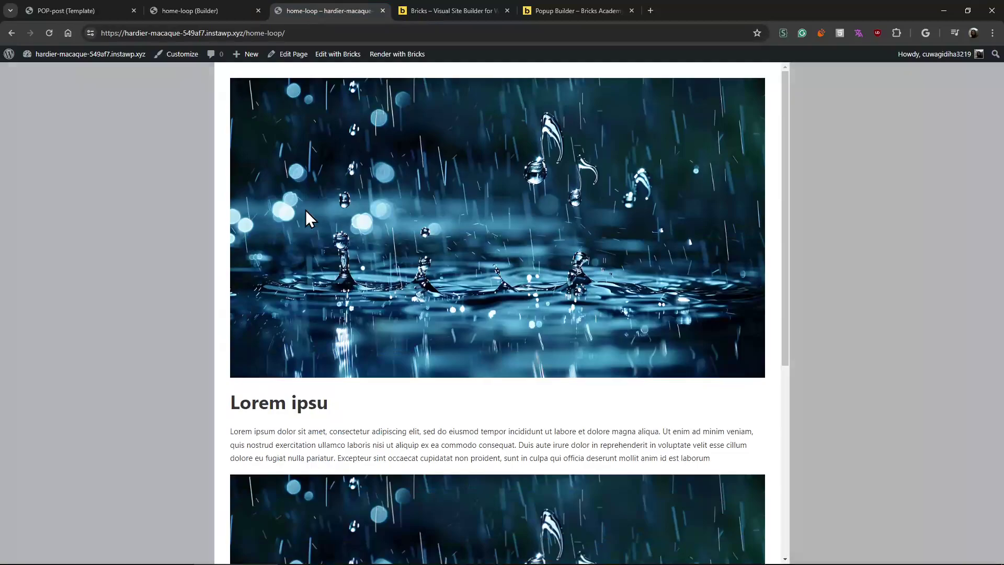
scroll(371, 379, down, 6)
scroll(375, 374, up, 5)
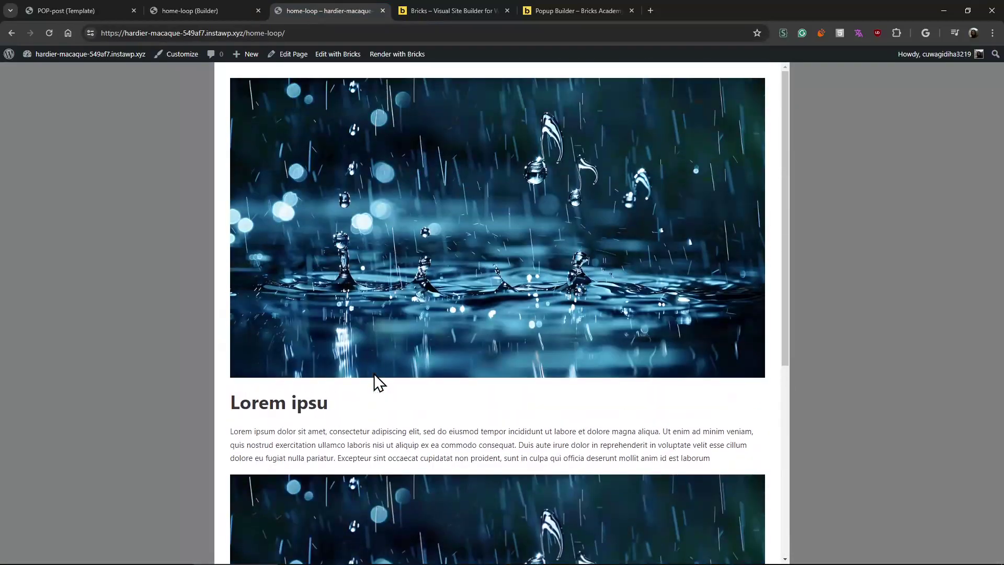
click(96, 335)
click(590, 232)
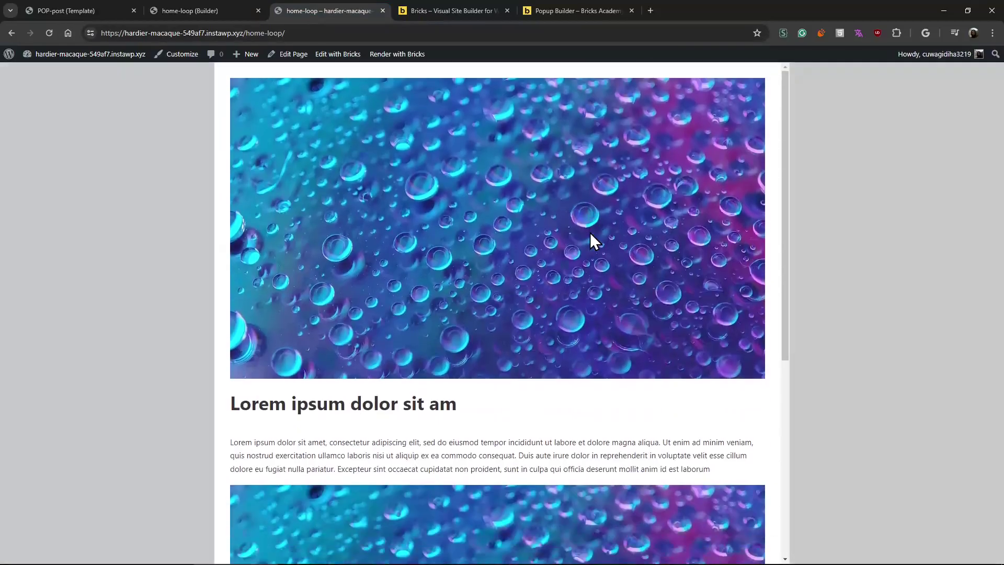
scroll(588, 237, down, 6)
Step: Reload the live page and open the Hello world! post's popup
click(208, 11)
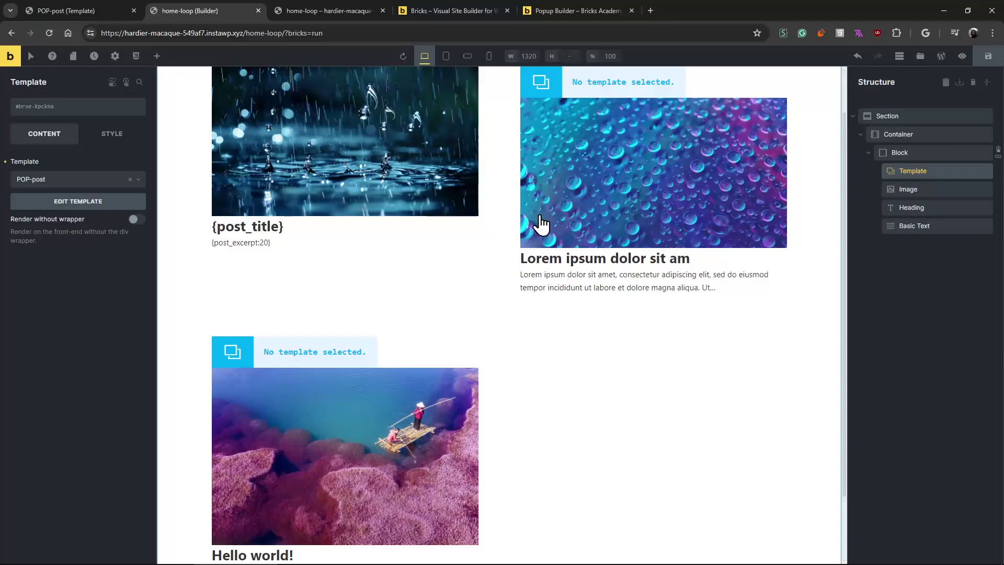
click(329, 10)
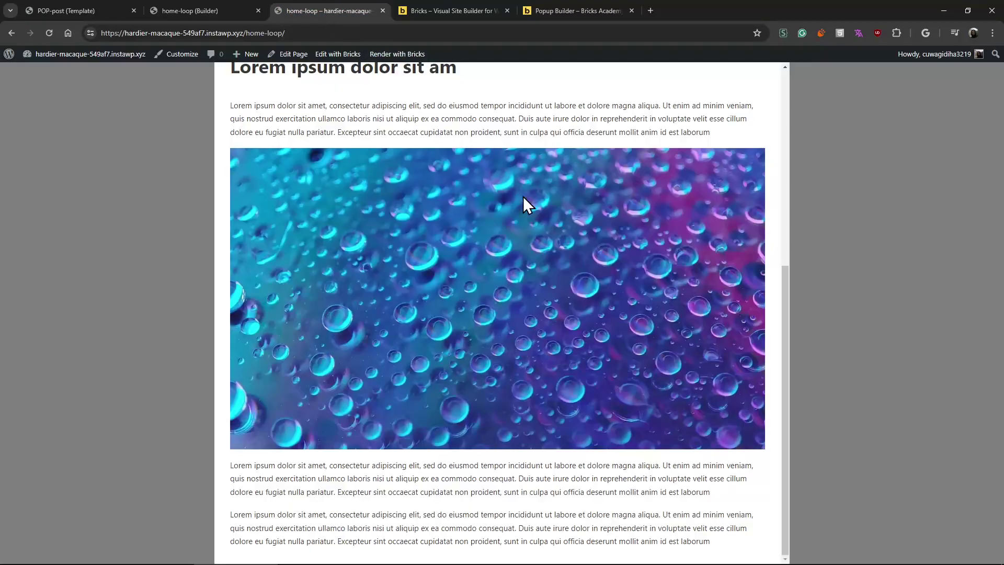
key(F5)
click(365, 427)
click(853, 289)
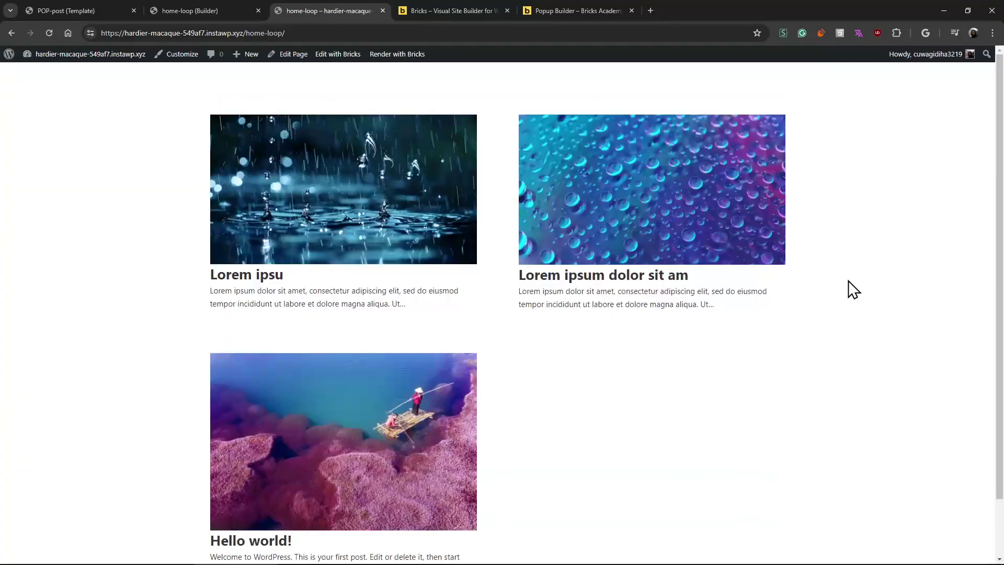
key(ctrl+shift+i)
click(700, 53)
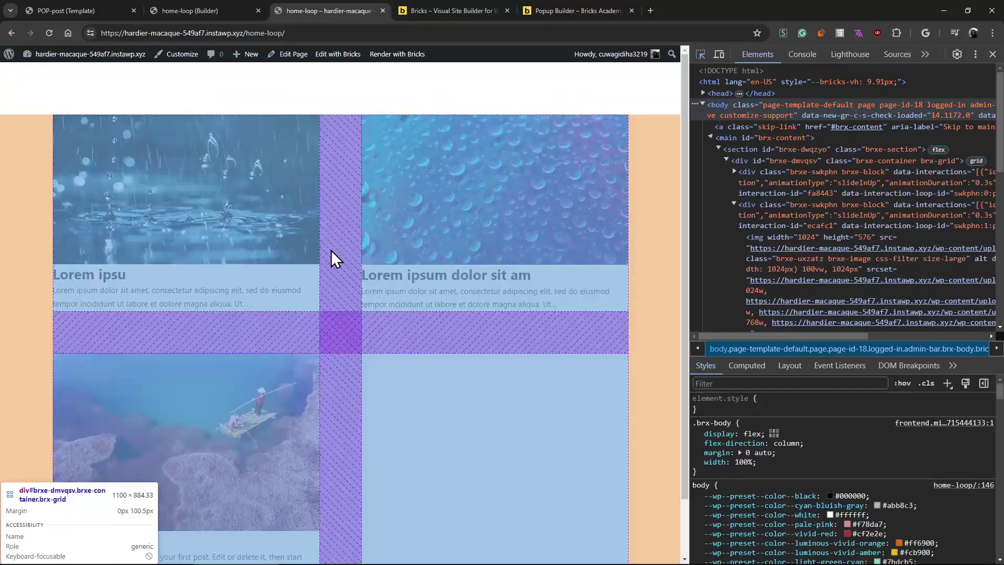
click(340, 303)
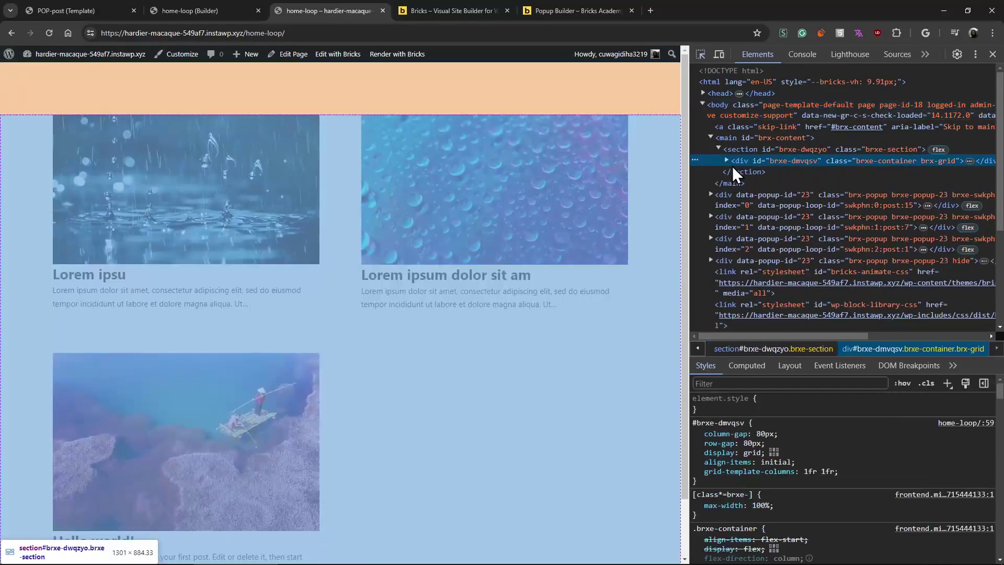
click(726, 160)
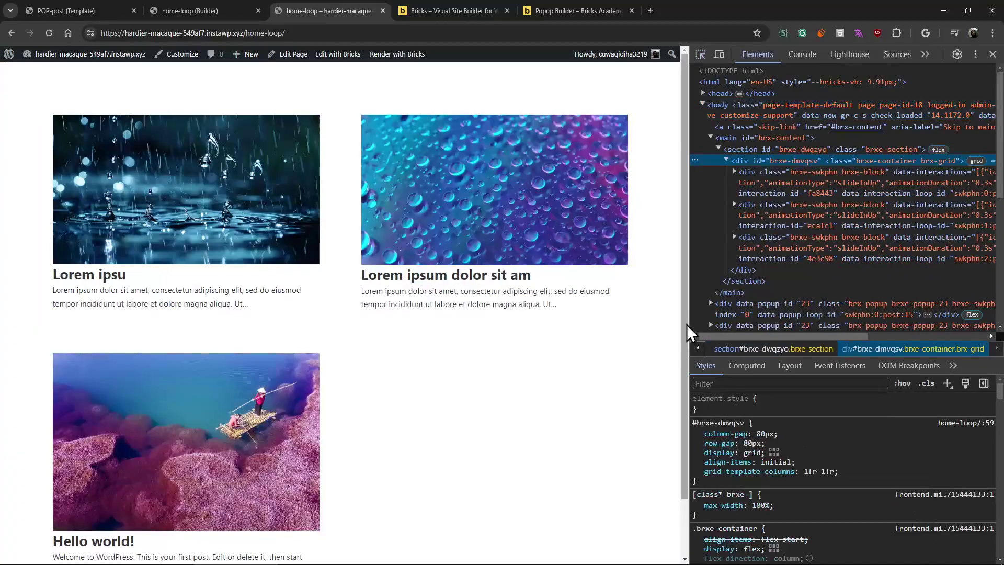
drag(685, 324, 104, 330)
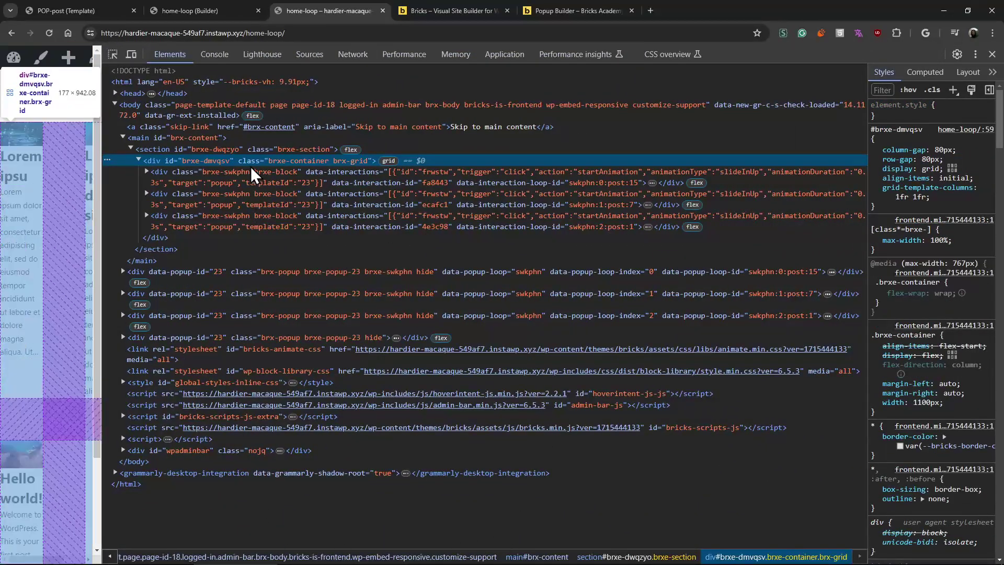
click(251, 180)
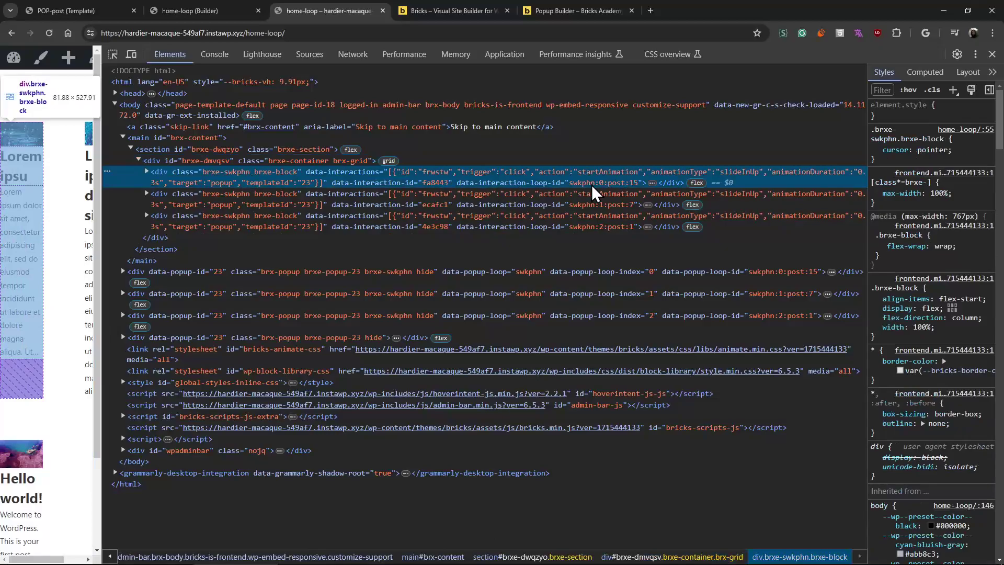
double_click(606, 183)
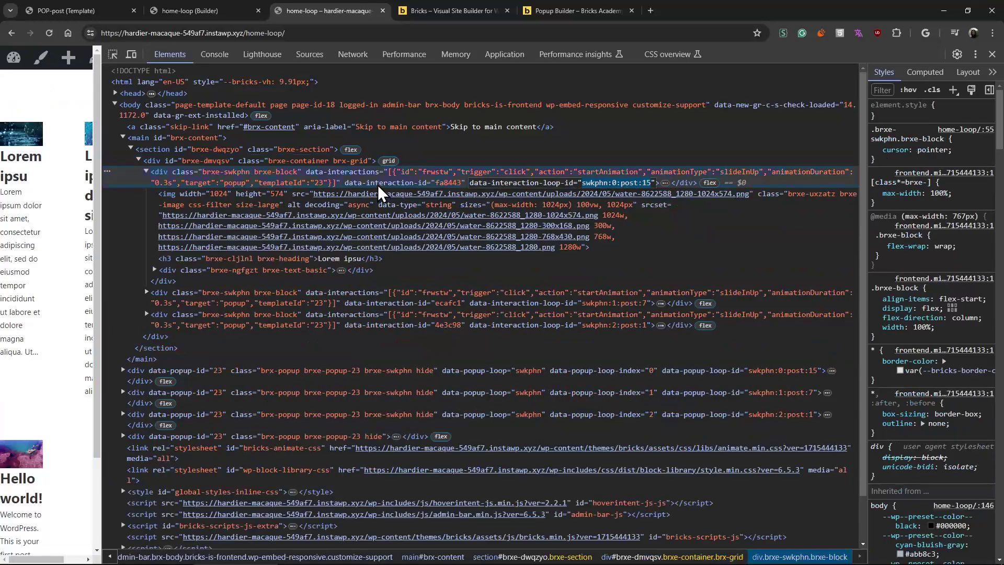
key(Escape)
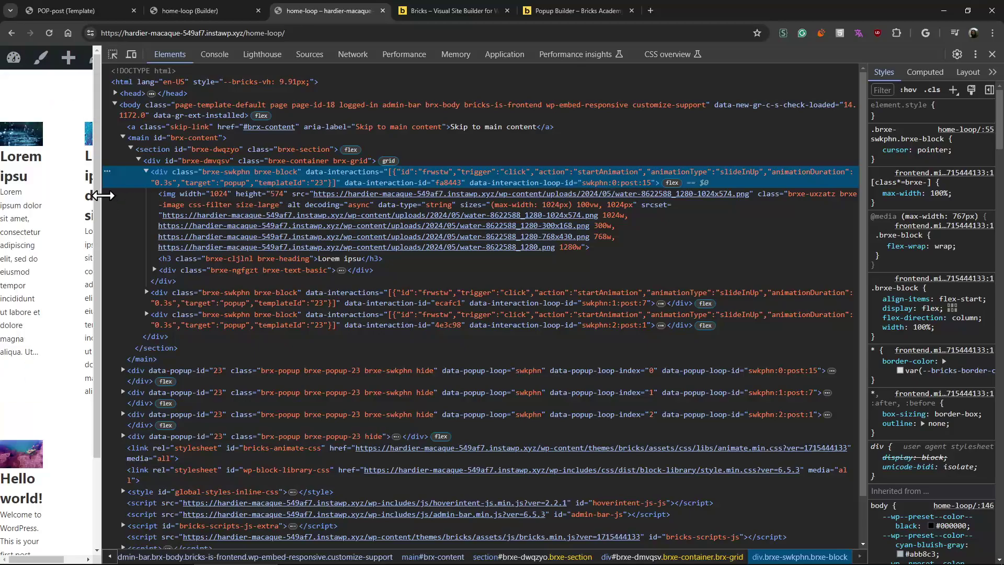
drag(102, 195, 983, 40)
Step: Close the developer tools and open the Hello world! post's popup from the grid
click(992, 54)
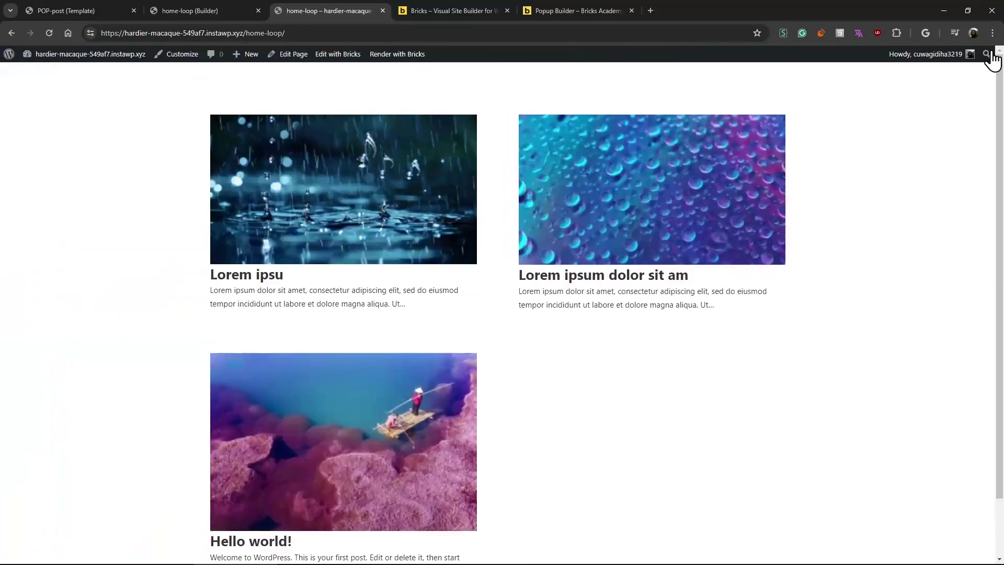
click(428, 414)
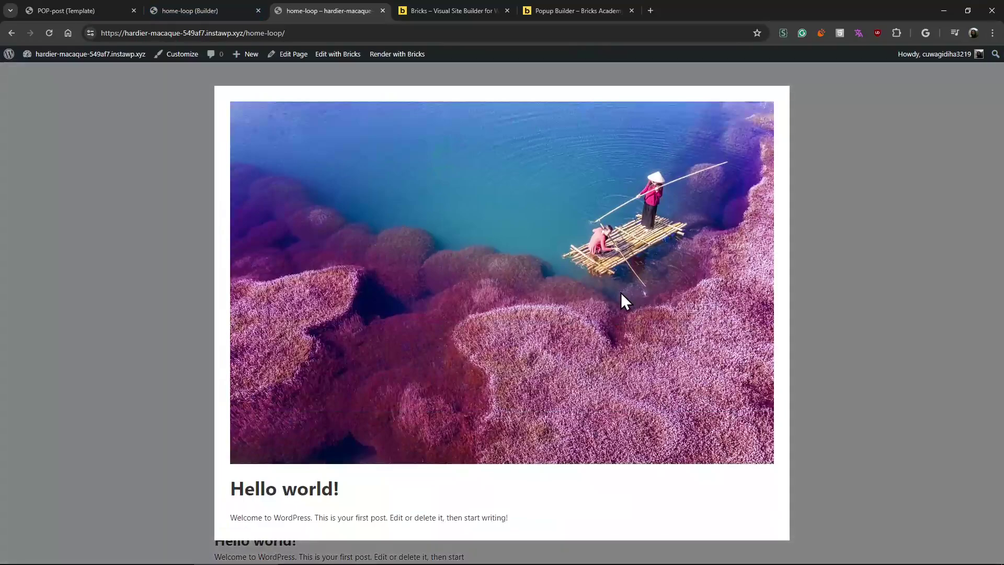